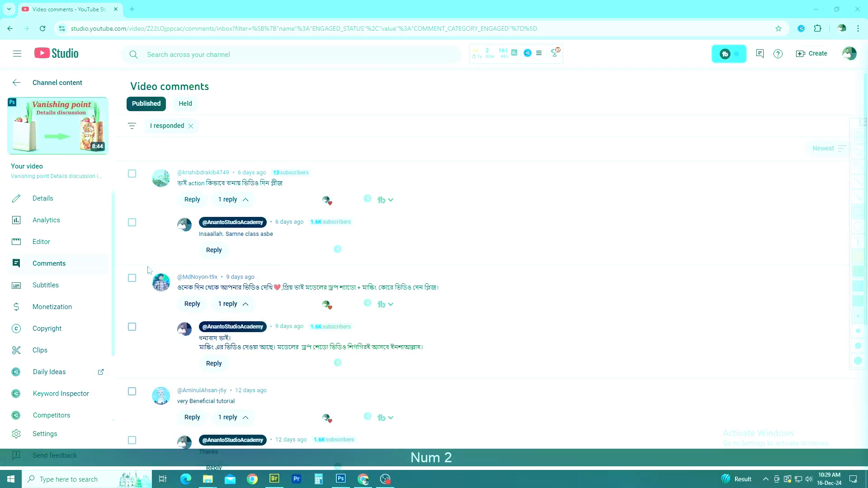
Mark the comment asking for a model drop shadow and masking video with a red rectangle, clear it, and return to the image folder
{"action": "mouse_move", "coordinate": [147, 266]}
{"action": "left_mouse_down"}
{"action": "mouse_move", "coordinate": [196, 294]}
{"action": "mouse_move", "coordinate": [488, 320]}
{"action": "left_mouse_up"}
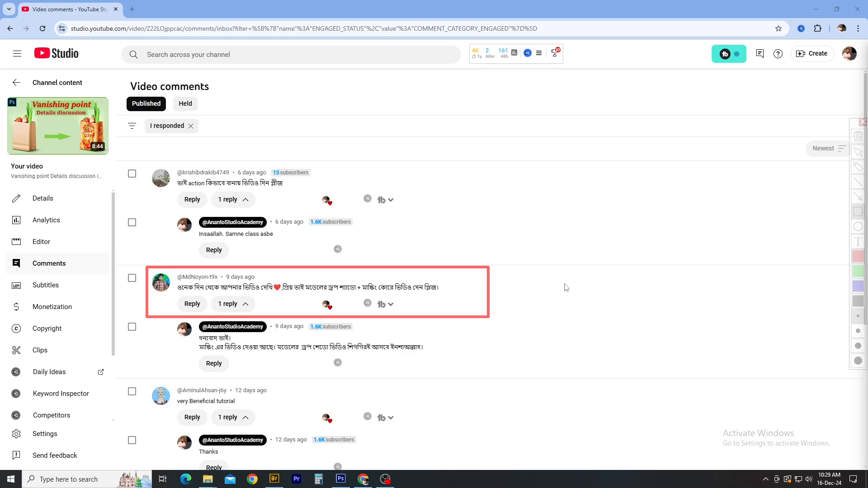
{"action": "key", "text": "KP_2"}
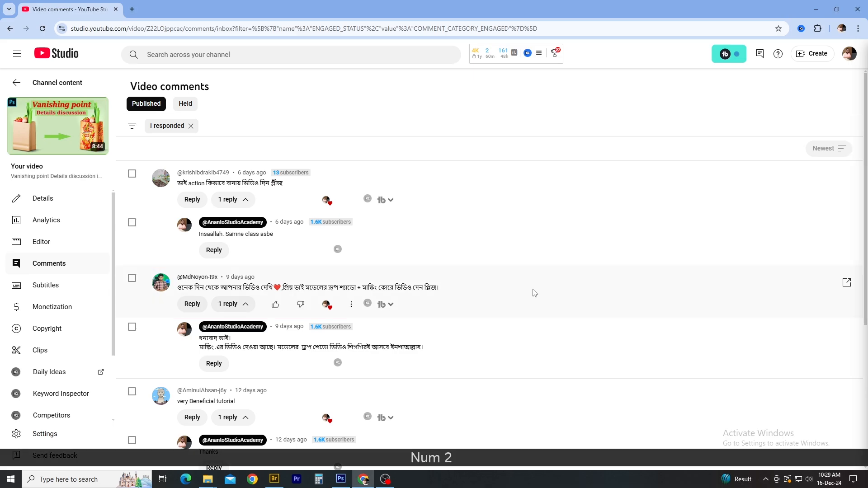
{"action": "left_click", "coordinate": [809, 14]}
Refresh the folder and open the photo of the man with the bag in Photoshop
{"action": "right_click", "coordinate": [296, 172]}
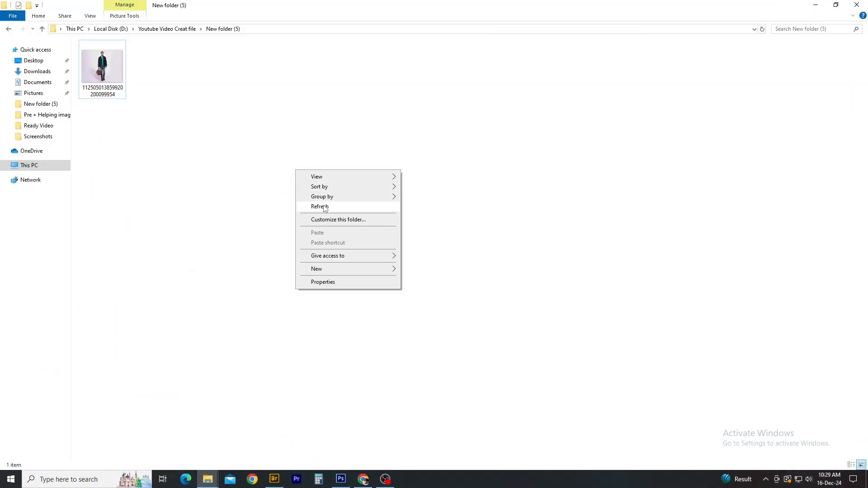
{"action": "left_click", "coordinate": [324, 206]}
{"action": "left_click_drag", "start_coordinate": [109, 69], "coordinate": [409, 320]}
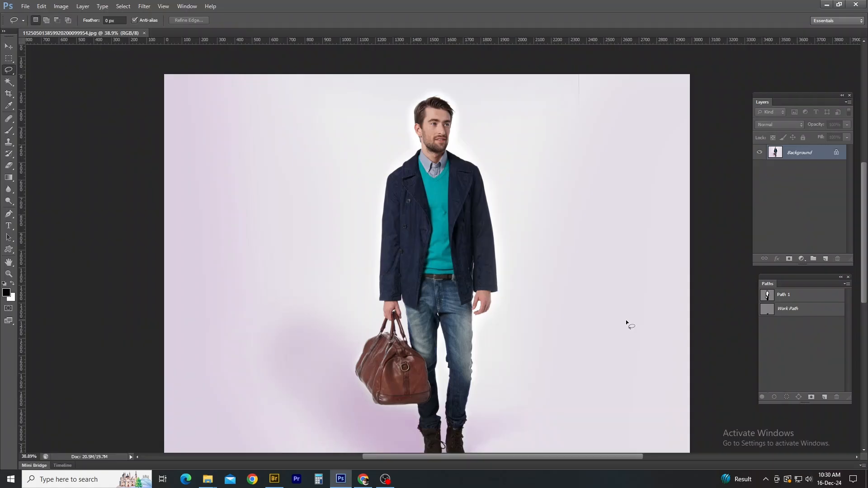
{"action": "scroll", "coordinate": [456, 277], "scroll_direction": "down", "scroll_amount": 4}
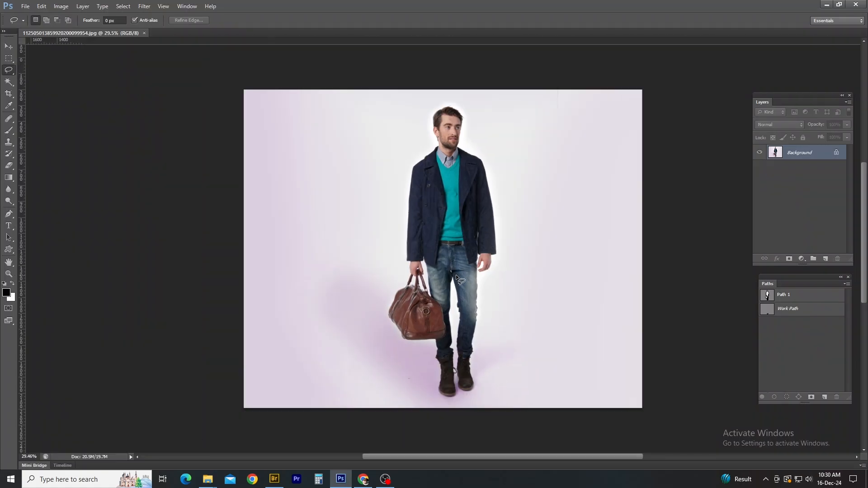
Outline the shadow area around the bag and legs with the Lasso and discard the selection
{"action": "mouse_move", "coordinate": [339, 300]}
{"action": "left_mouse_down"}
{"action": "mouse_move", "coordinate": [386, 414]}
{"action": "mouse_move", "coordinate": [345, 312]}
{"action": "left_mouse_up"}
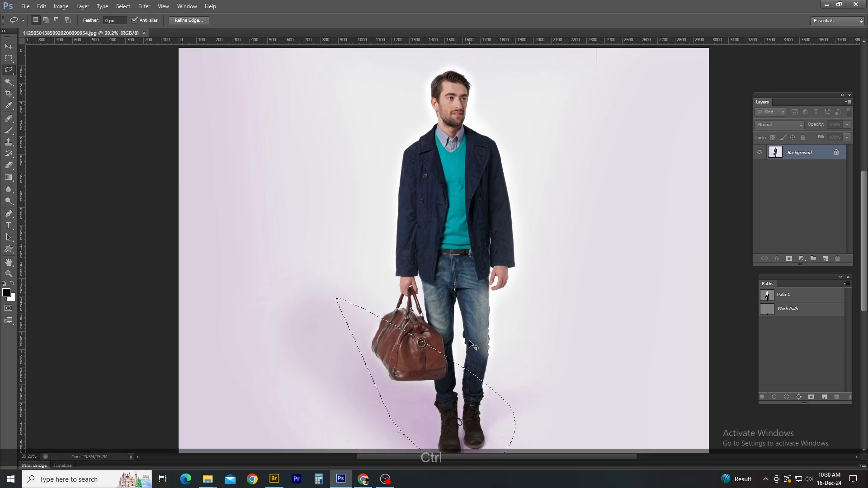
{"action": "key", "text": "ctrl+d"}
{"action": "left_click_drag", "start_coordinate": [455, 94], "coordinate": [458, 182]}
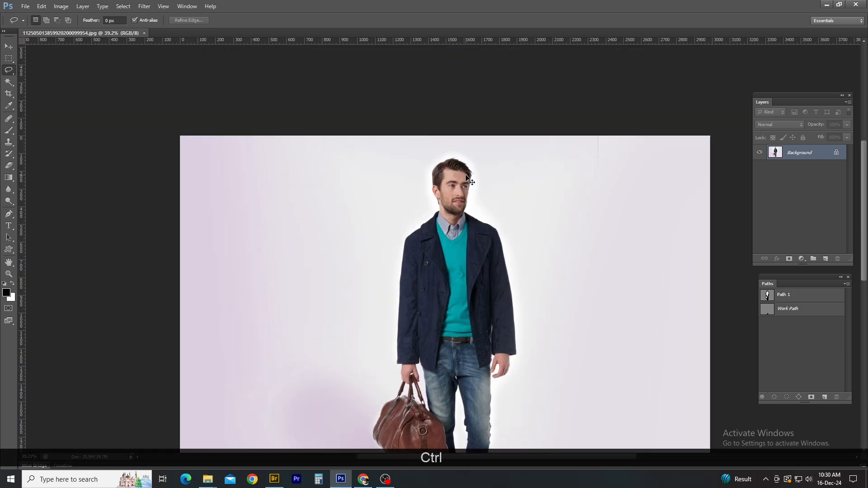
Duplicate the Background layer and outline the man's head with the Lasso tool
{"action": "key", "text": "ctrl+j"}
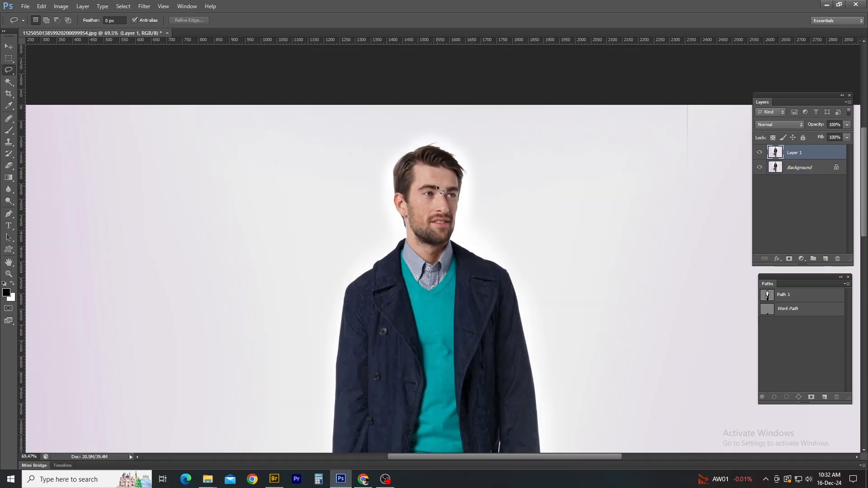
{"action": "scroll", "coordinate": [437, 185], "scroll_direction": "up", "scroll_amount": 5}
{"action": "mouse_move", "coordinate": [427, 115]}
{"action": "left_mouse_down"}
{"action": "mouse_move", "coordinate": [439, 116]}
{"action": "mouse_move", "coordinate": [341, 206]}
{"action": "mouse_move", "coordinate": [425, 117]}
{"action": "left_mouse_up"}
{"action": "key", "text": "ctrl+d"}
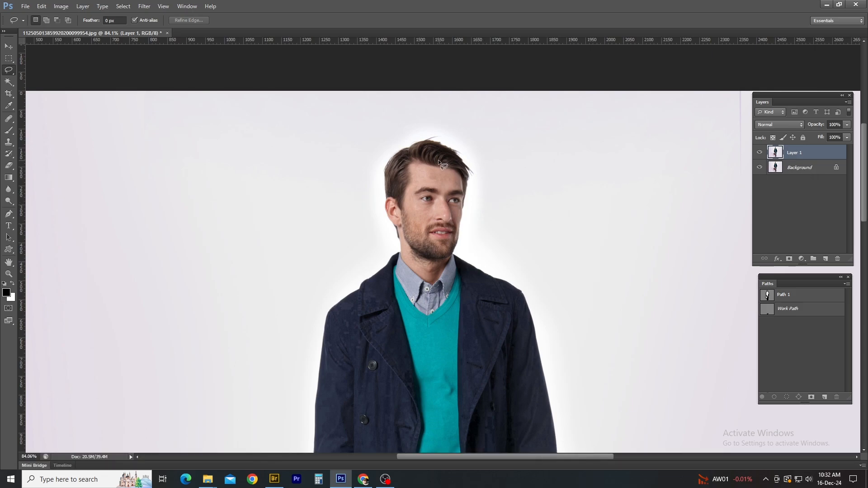
{"action": "mouse_move", "coordinate": [400, 127]}
{"action": "left_mouse_down"}
{"action": "mouse_move", "coordinate": [478, 240]}
{"action": "mouse_move", "coordinate": [354, 198]}
{"action": "left_mouse_up"}
Switch to Chrome and open the full Graphics Design Full Course playlist from the channel's playlists
{"action": "left_click", "coordinate": [365, 481]}
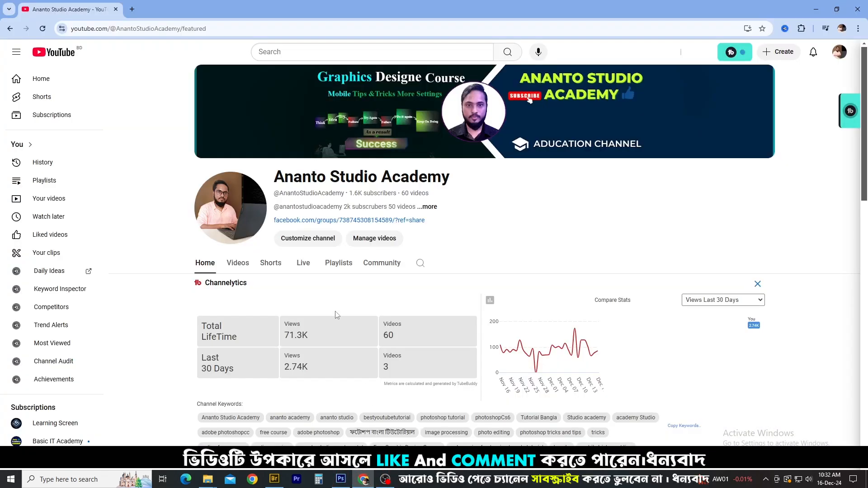
{"action": "left_click", "coordinate": [342, 264]}
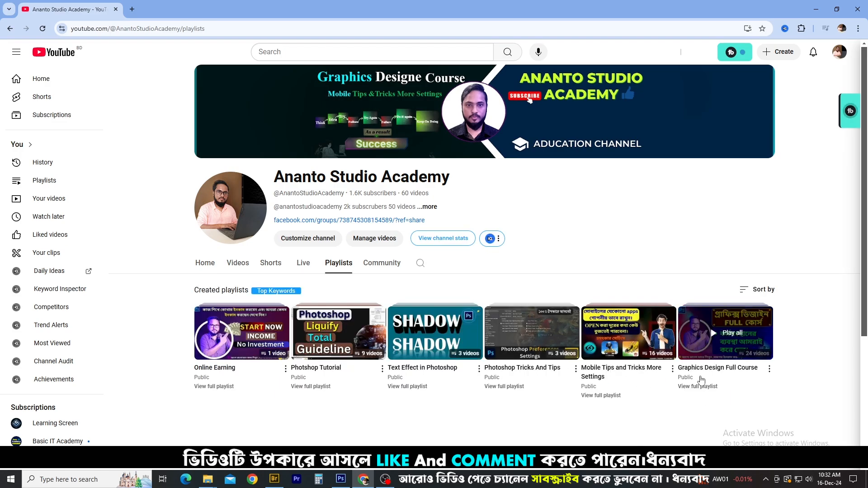
{"action": "left_click", "coordinate": [705, 388]}
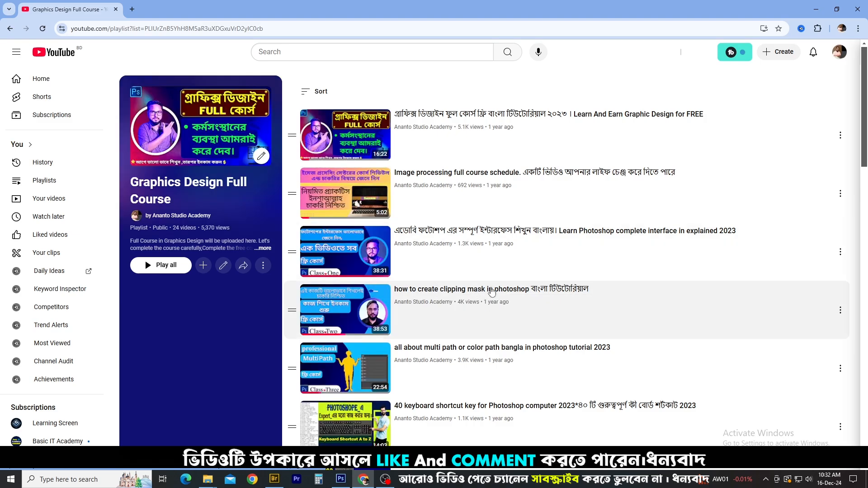
Look through the playlist and outline the 40 keyboard shortcut key video with a rectangle, clearing the annotation
{"action": "scroll", "coordinate": [424, 278], "scroll_direction": "down", "scroll_amount": 10}
{"action": "scroll", "coordinate": [424, 279], "scroll_direction": "up", "scroll_amount": 10}
{"action": "scroll", "coordinate": [401, 270], "scroll_direction": "down", "scroll_amount": 2}
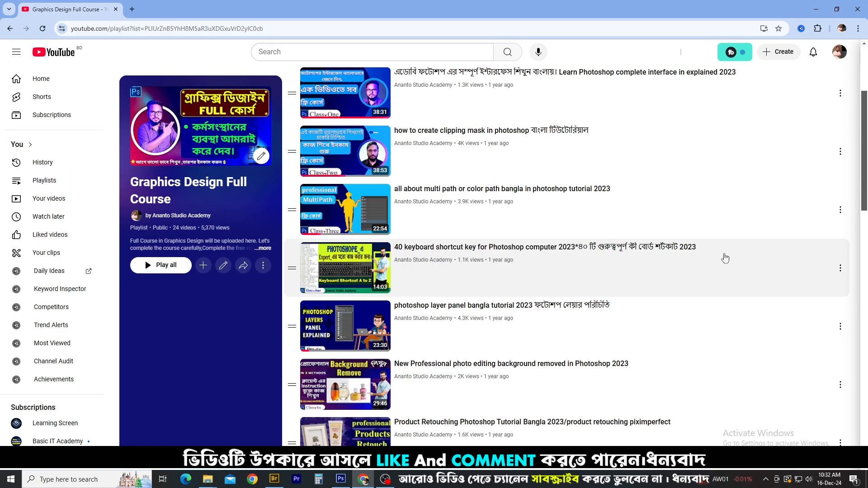
{"action": "mouse_move", "coordinate": [855, 190]}
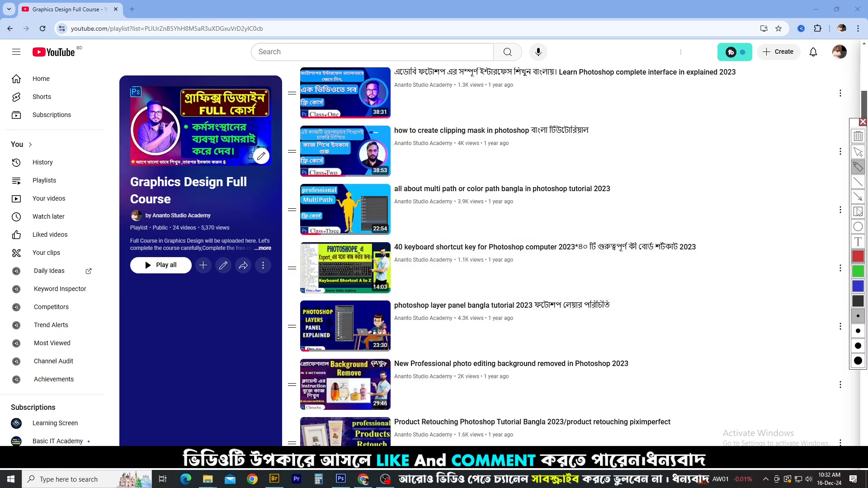
{"action": "mouse_move", "coordinate": [286, 239]}
{"action": "left_mouse_down"}
{"action": "mouse_move", "coordinate": [398, 292]}
{"action": "mouse_move", "coordinate": [758, 293]}
{"action": "left_mouse_up"}
{"action": "key", "text": "Escape"}
Find the Hair Masking Special Method video in the playlist and outline it with a red rectangle
{"action": "scroll", "coordinate": [443, 309], "scroll_direction": "down", "scroll_amount": 7}
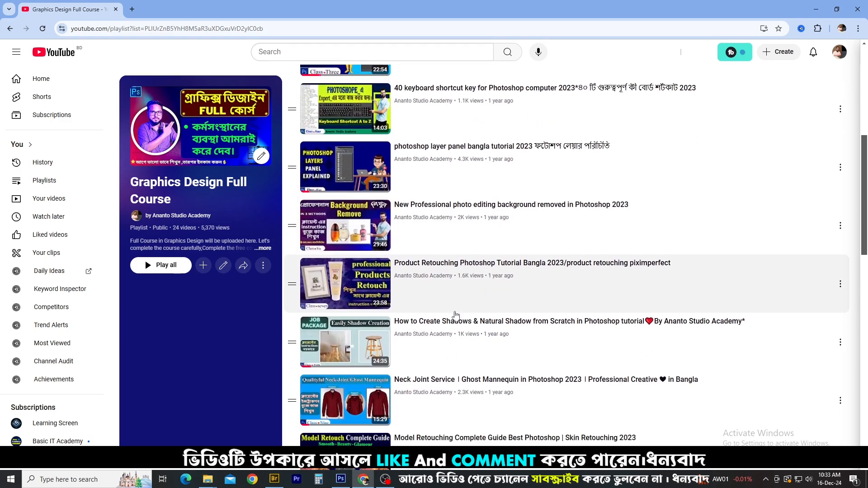
{"action": "scroll", "coordinate": [427, 306], "scroll_direction": "down", "scroll_amount": 2}
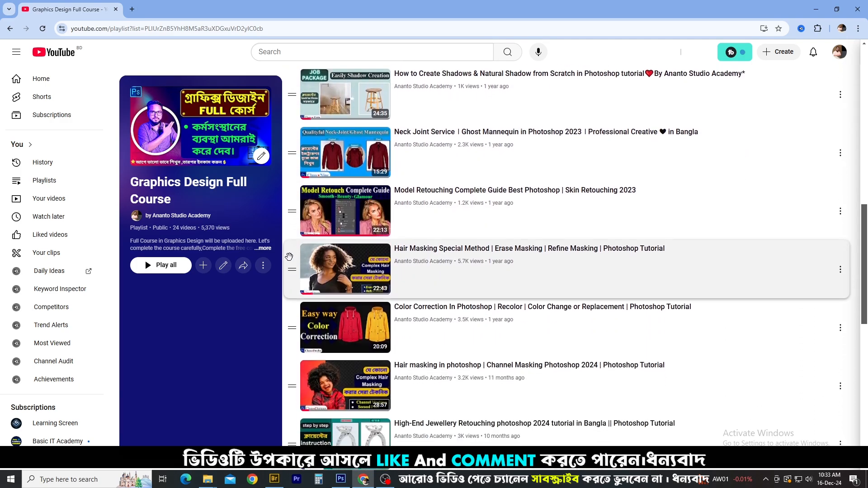
{"action": "key", "text": "ctrl+2"}
{"action": "mouse_move", "coordinate": [290, 238]}
{"action": "left_mouse_down"}
{"action": "mouse_move", "coordinate": [397, 282]}
{"action": "mouse_move", "coordinate": [551, 306]}
{"action": "left_mouse_up"}
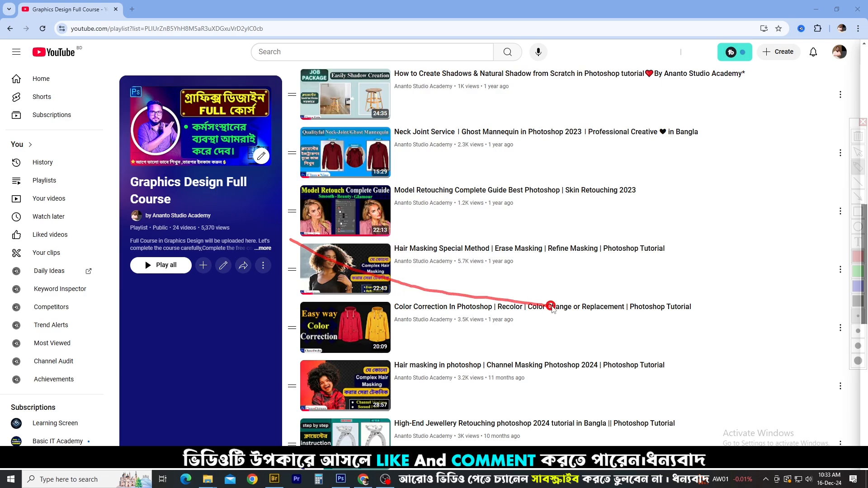
{"action": "key", "text": "Escape"}
{"action": "key", "text": "ctrl+2"}
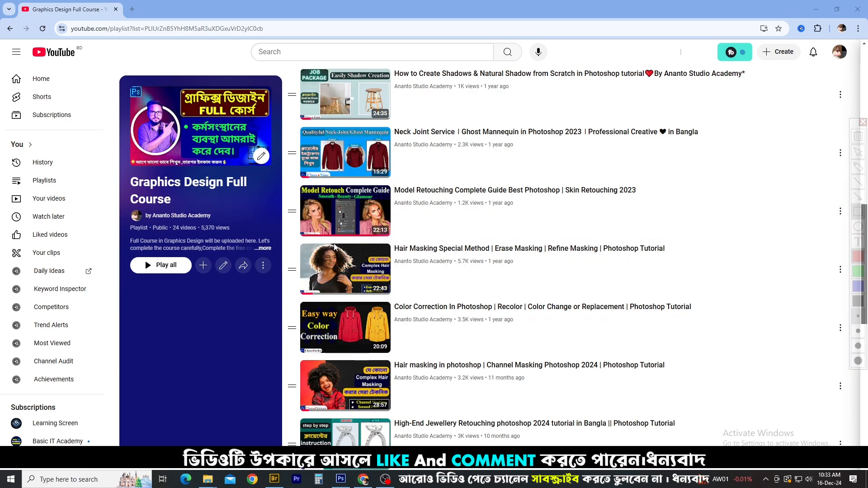
{"action": "mouse_move", "coordinate": [285, 238]}
{"action": "left_mouse_down"}
{"action": "mouse_move", "coordinate": [736, 333]}
{"action": "mouse_move", "coordinate": [753, 300]}
{"action": "left_mouse_up"}
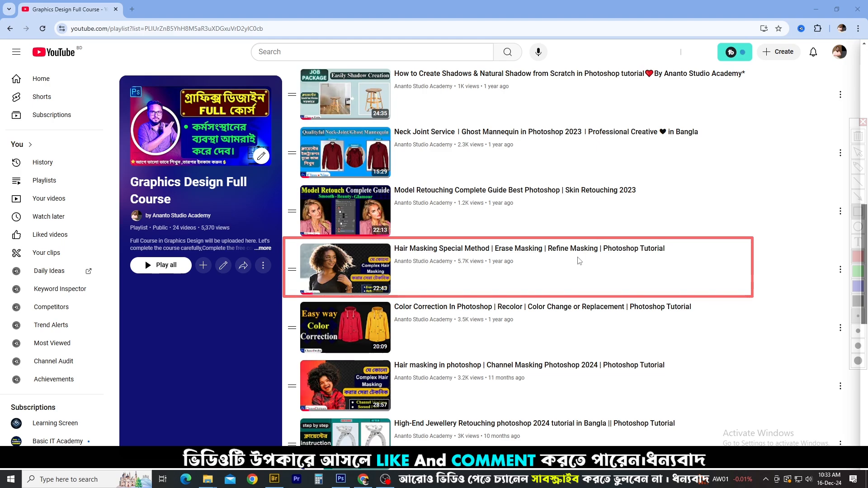
Review the rest of the playlist and outline the clipping mask tutorial with a rectangle, clearing the annotation
{"action": "scroll", "coordinate": [578, 293], "scroll_direction": "down", "scroll_amount": 7}
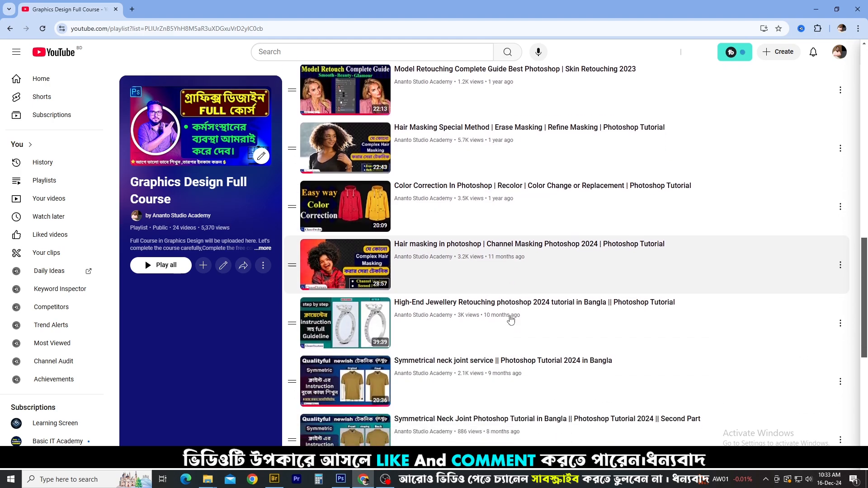
{"action": "scroll", "coordinate": [502, 324], "scroll_direction": "down", "scroll_amount": 3}
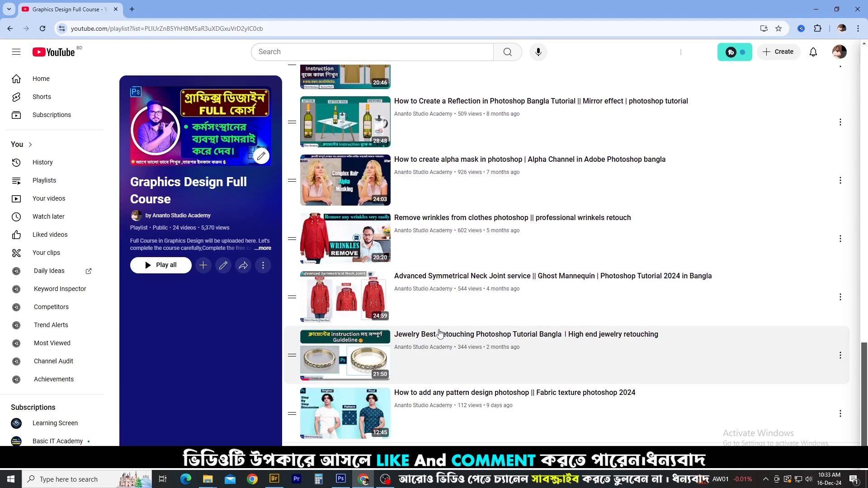
{"action": "scroll", "coordinate": [431, 299], "scroll_direction": "up", "scroll_amount": 15}
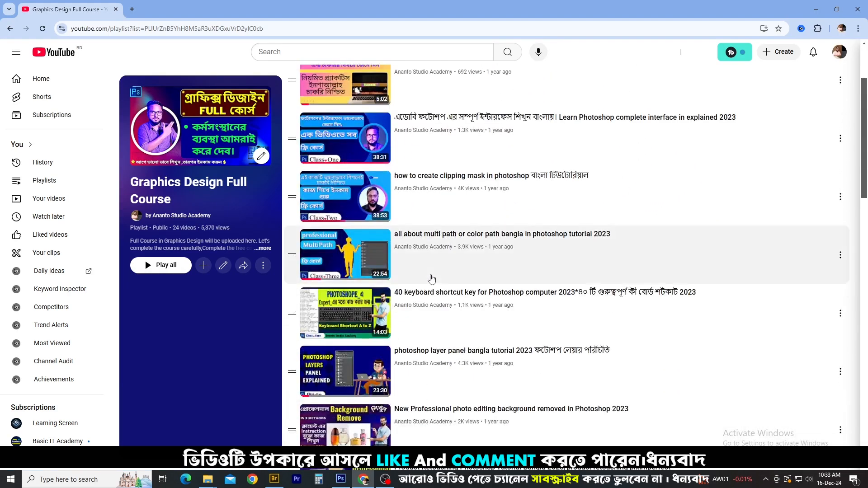
{"action": "scroll", "coordinate": [423, 226], "scroll_direction": "up", "scroll_amount": 2}
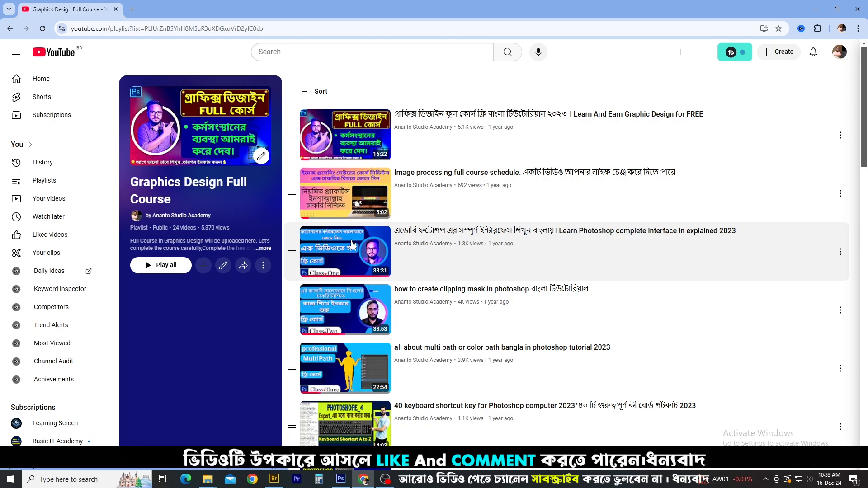
{"action": "key", "text": "ctrl+2"}
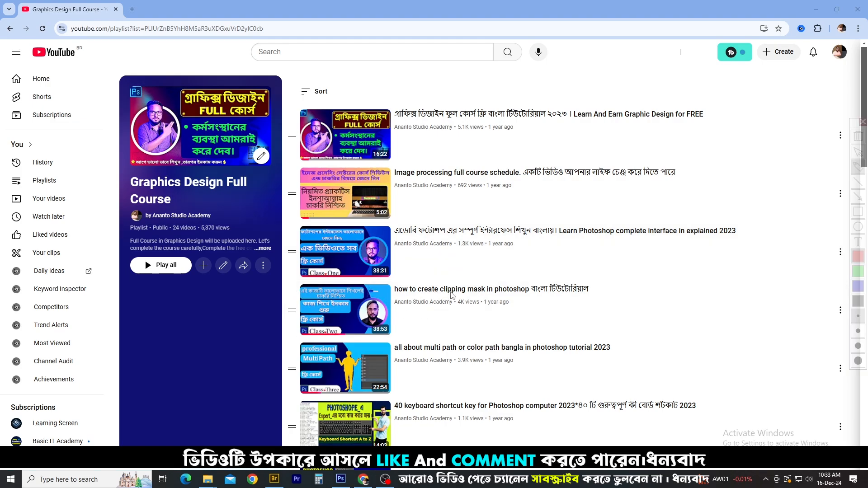
{"action": "left_click", "coordinate": [858, 211]}
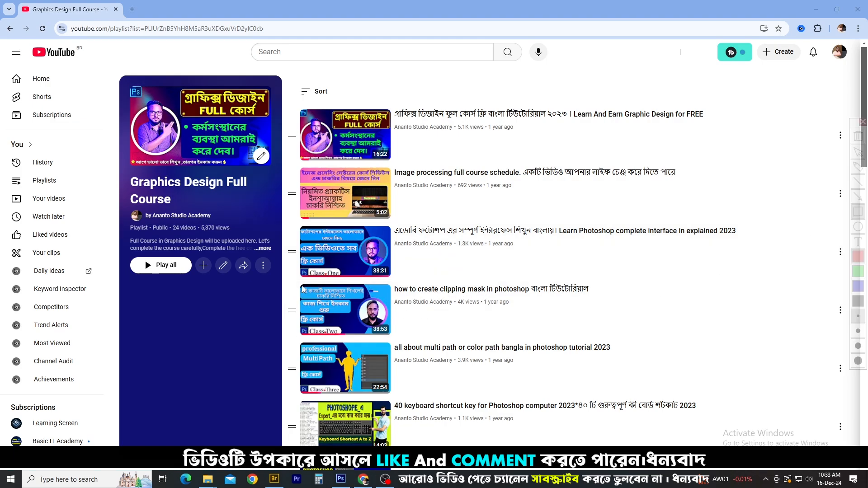
{"action": "left_click_drag", "start_coordinate": [286, 281], "coordinate": [644, 342]}
{"action": "key", "text": "Escape"}
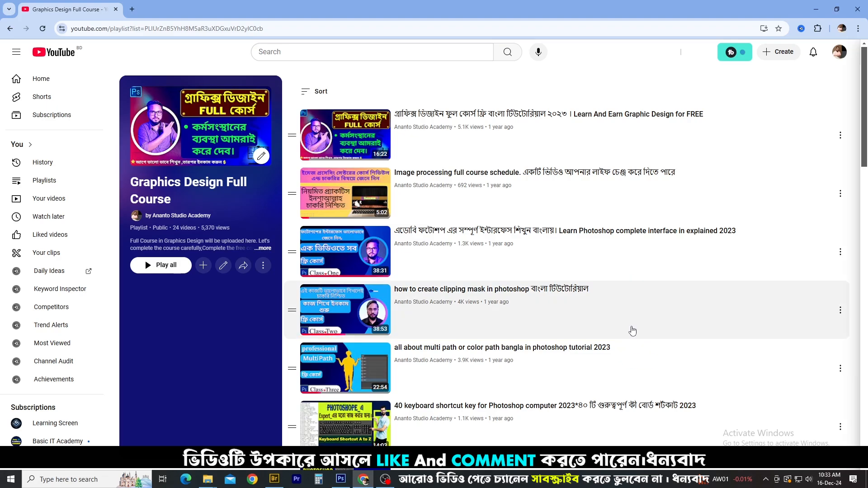
Return to Photoshop and mask Layer 1 with the Path 1 selection, feathered by 0.5 pixels
{"action": "left_click", "coordinate": [817, 8]}
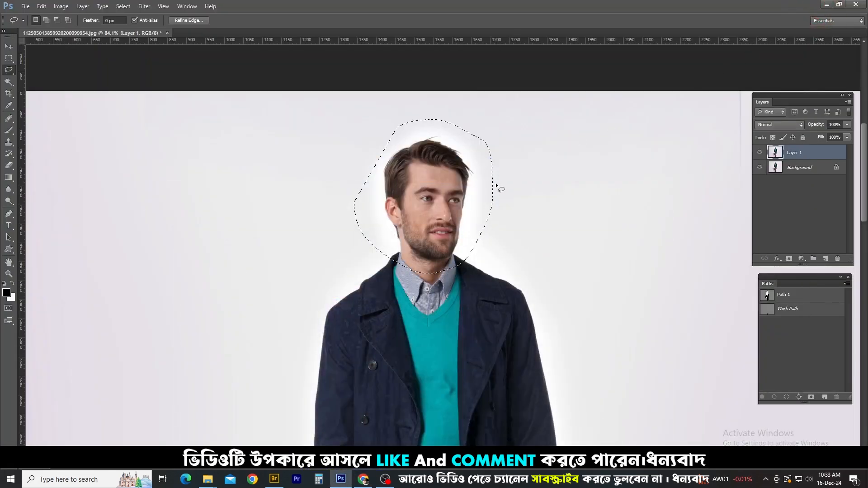
{"action": "key", "text": "ctrl+d"}
{"action": "left_click", "coordinate": [767, 296], "text": "ctrl"}
{"action": "key", "text": "shift+F6"}
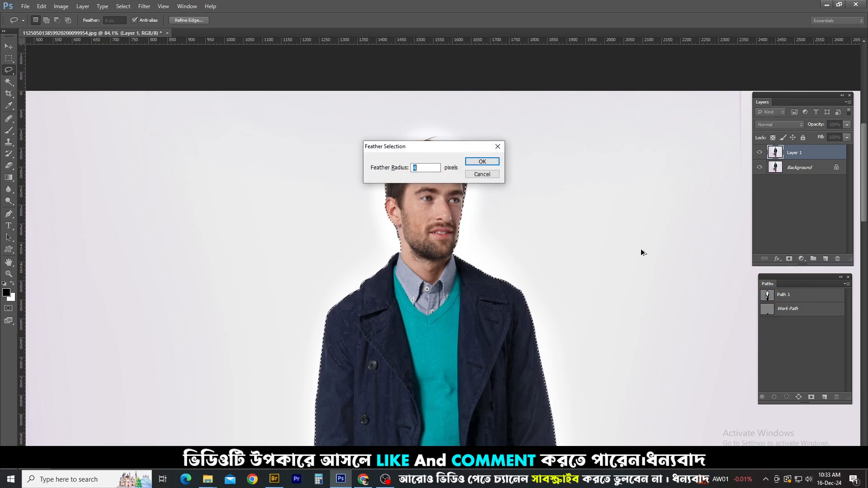
{"action": "type", "text": "1"}
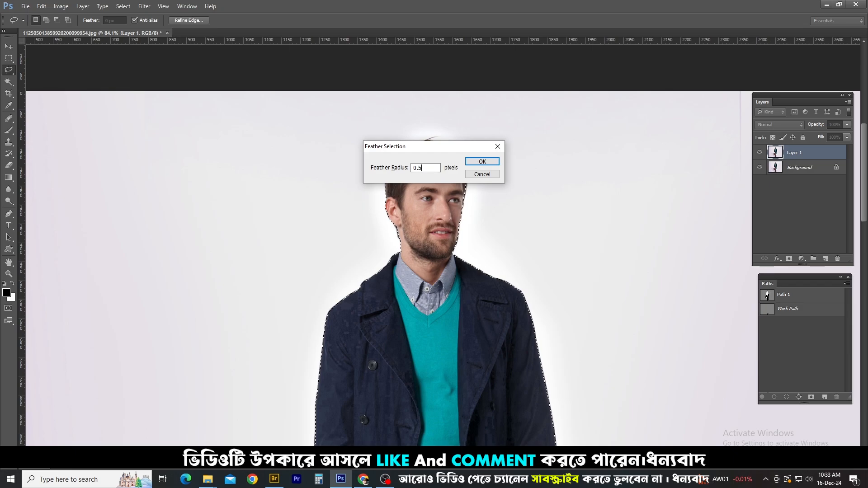
{"action": "key", "text": "Return"}
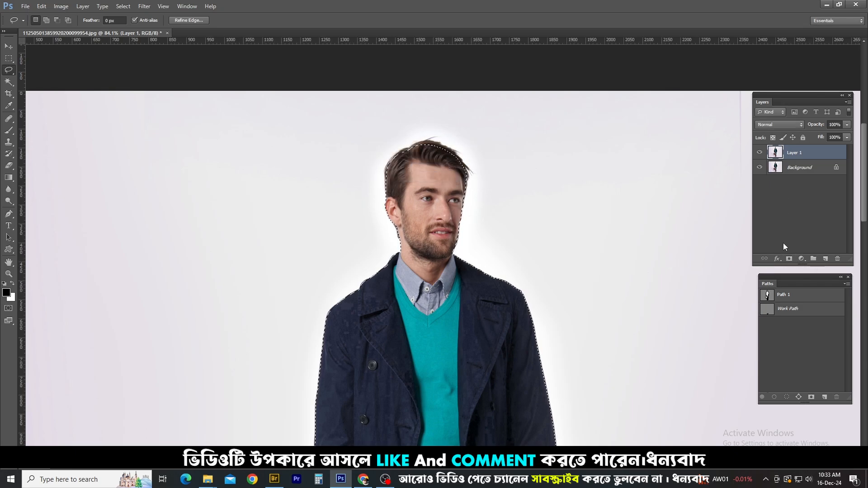
{"action": "left_click", "coordinate": [788, 259]}
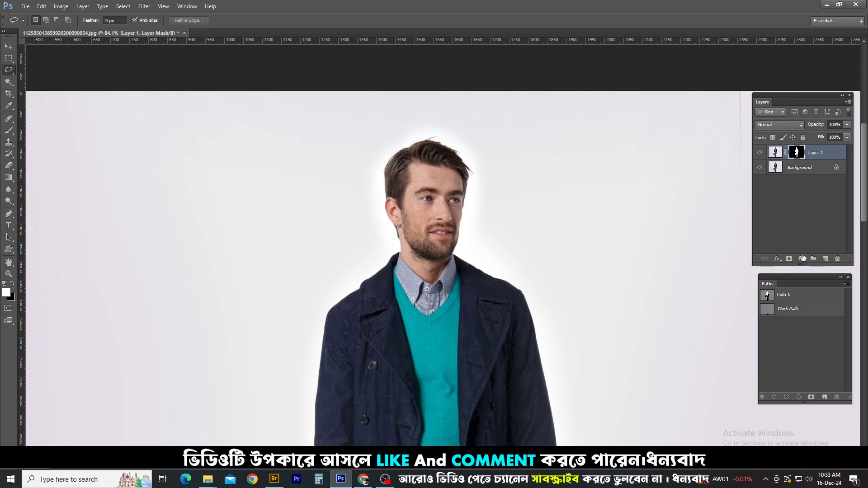
Add a white (ffffff) Solid Color fill layer and place it beneath Layer 1
{"action": "left_click", "coordinate": [801, 259]}
{"action": "left_click", "coordinate": [810, 269]}
{"action": "left_click", "coordinate": [441, 141]}
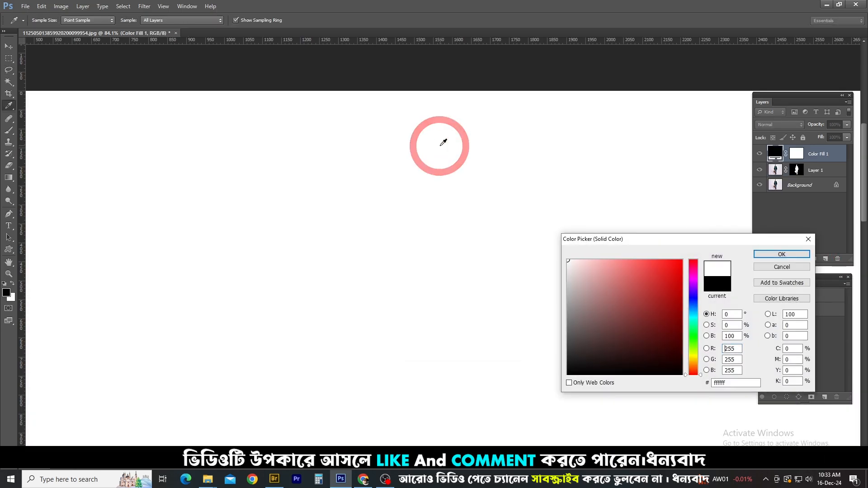
{"action": "key", "text": "Return"}
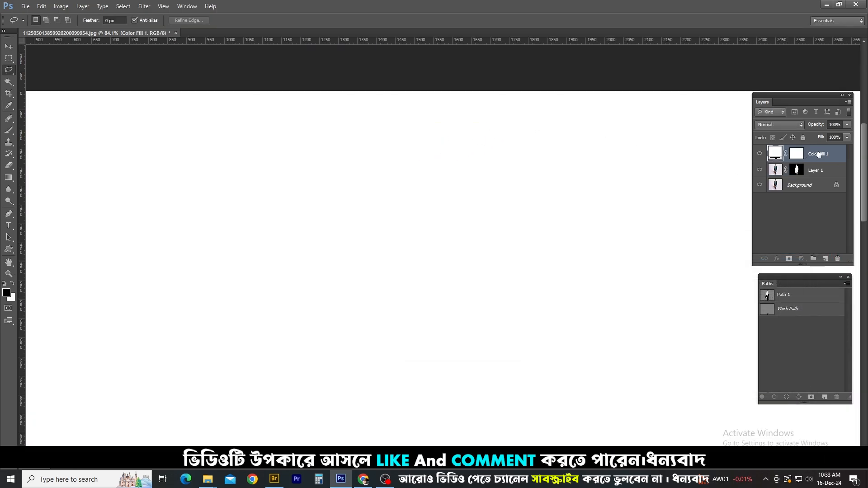
{"action": "left_click_drag", "start_coordinate": [819, 154], "coordinate": [807, 177]}
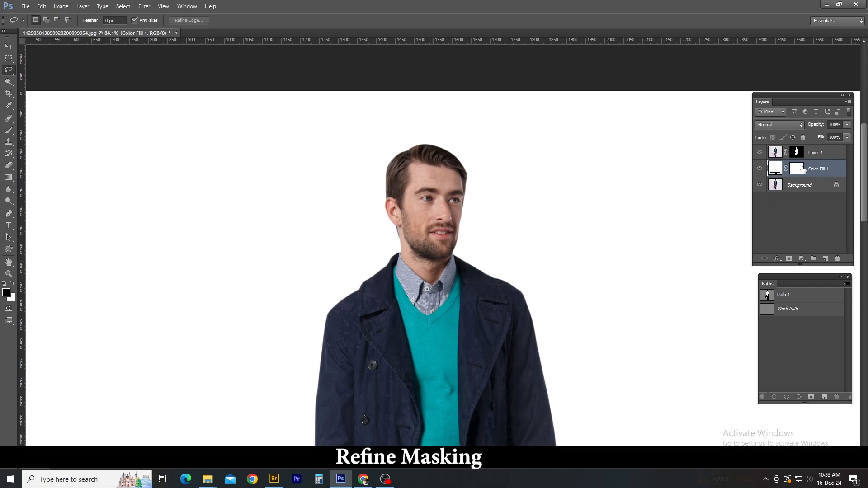
Disable the mask on Layer 1 and outline the man's head and hair loosely with the Lasso tool
{"action": "scroll", "coordinate": [500, 87], "scroll_direction": "up", "scroll_amount": 3}
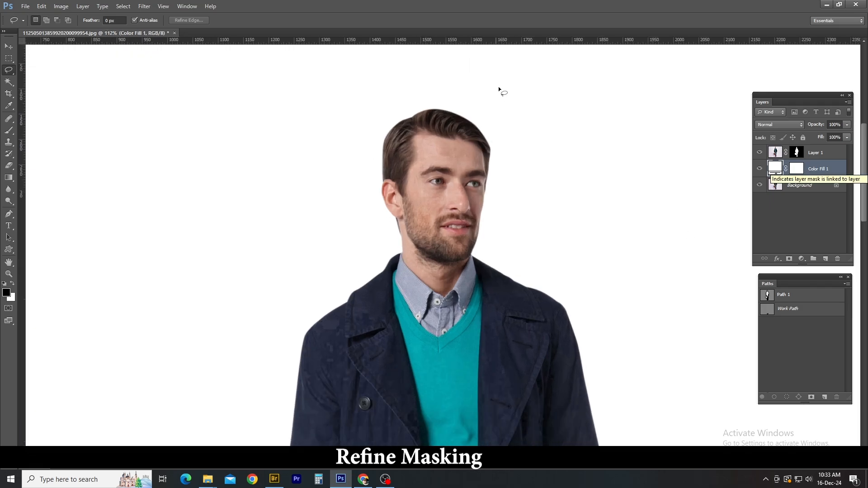
{"action": "scroll", "coordinate": [506, 199], "scroll_direction": "down", "scroll_amount": 2}
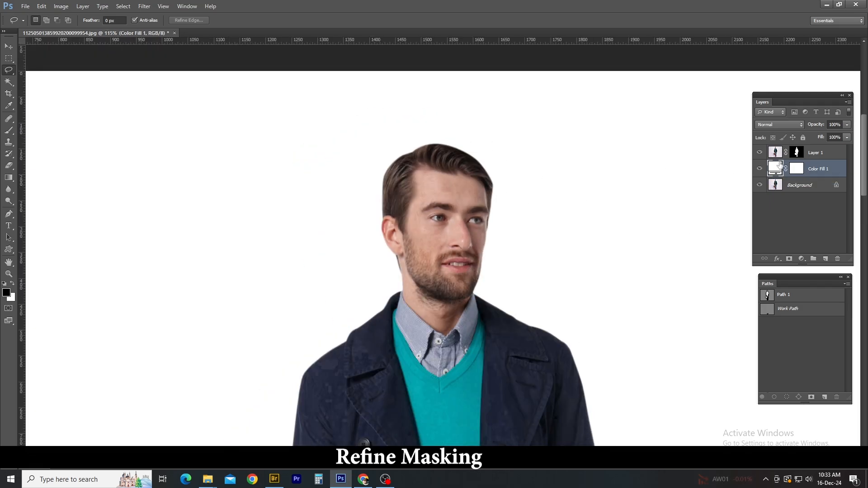
{"action": "scroll", "coordinate": [544, 161], "scroll_direction": "up", "scroll_amount": 2}
{"action": "mouse_move", "coordinate": [426, 107]}
{"action": "left_mouse_down"}
{"action": "mouse_move", "coordinate": [527, 224]}
{"action": "mouse_move", "coordinate": [368, 357]}
{"action": "mouse_move", "coordinate": [347, 149]}
{"action": "left_mouse_up"}
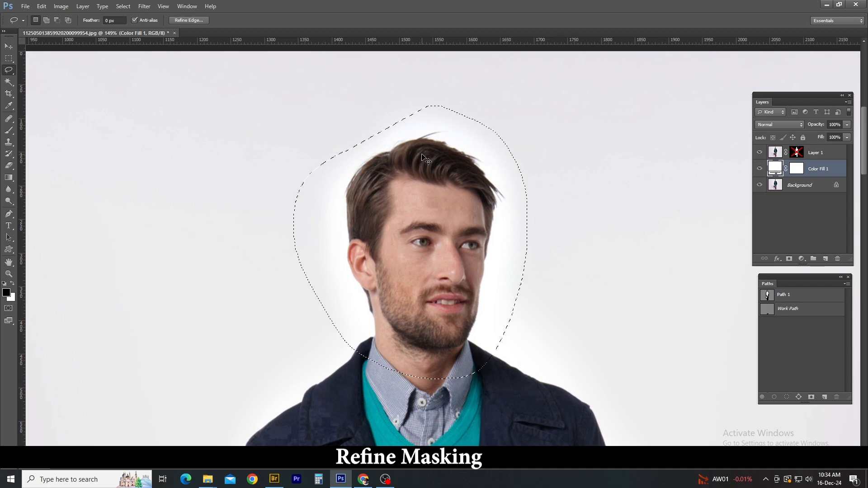
Clear the lasso selection around the man's head and re-enable the mask on Layer 1
{"action": "key", "text": "ctrl+d"}
{"action": "left_click_drag", "start_coordinate": [359, 351], "coordinate": [376, 132]}
{"action": "key", "text": "ctrl+d"}
{"action": "left_click", "coordinate": [798, 152]}
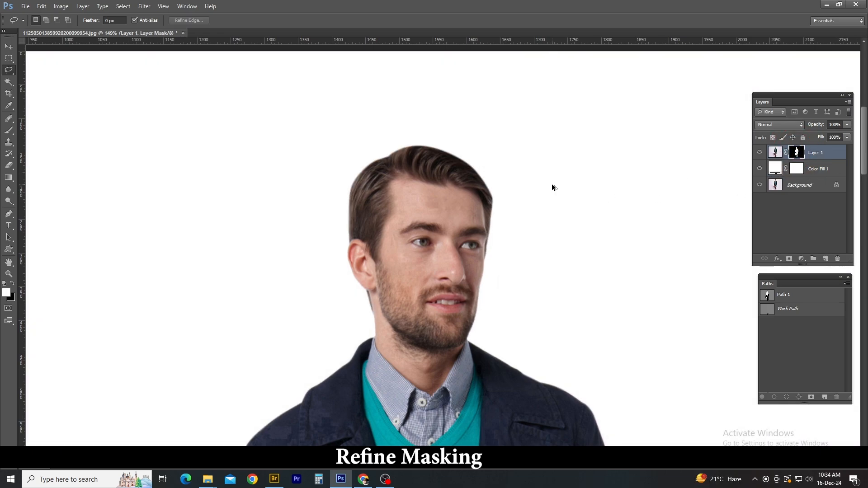
Refine Layer 1's mask in On Black view by brushing along the hair and head edges, outputting to Layer Mask
{"action": "key", "text": "ctrl+alt+r"}
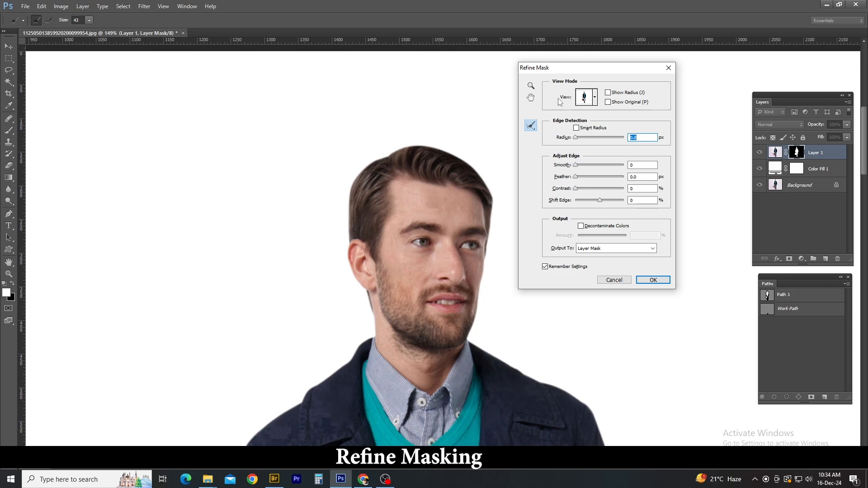
{"action": "left_click", "coordinate": [596, 98]}
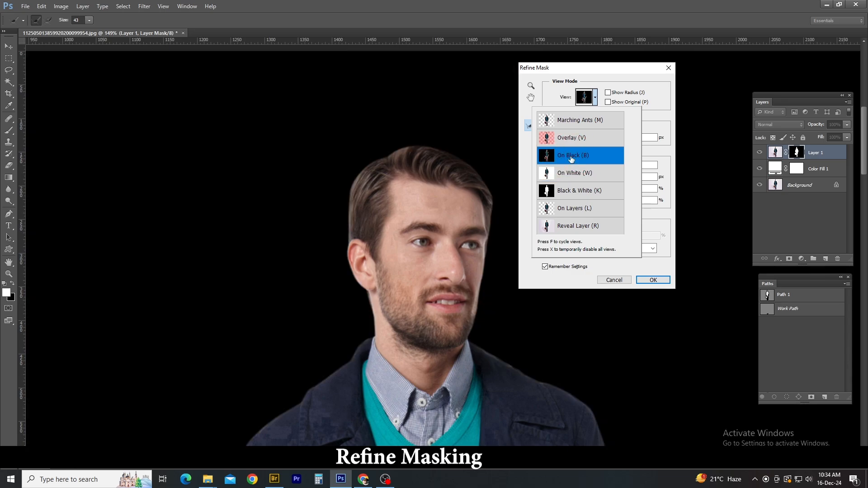
{"action": "left_click", "coordinate": [623, 77]}
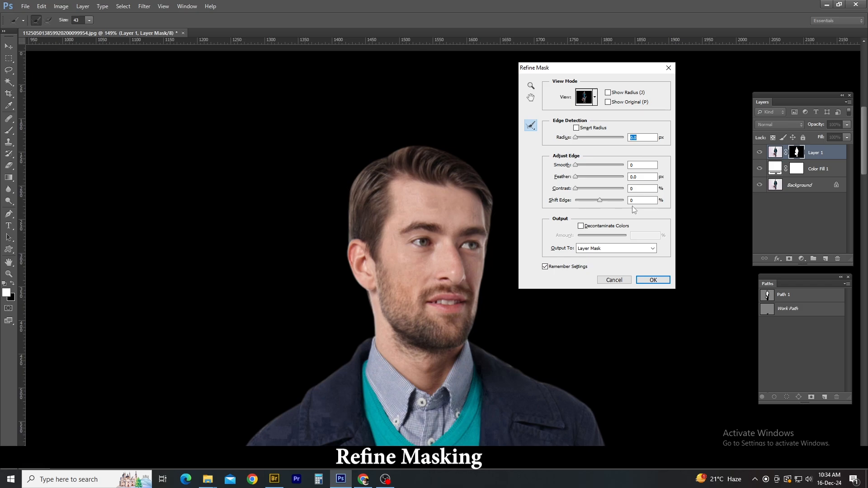
{"action": "left_click_drag", "start_coordinate": [636, 200], "coordinate": [625, 188]}
{"action": "mouse_move", "coordinate": [364, 340]}
{"action": "left_mouse_down"}
{"action": "mouse_move", "coordinate": [345, 188]}
{"action": "mouse_move", "coordinate": [372, 155]}
{"action": "mouse_move", "coordinate": [430, 142]}
{"action": "mouse_move", "coordinate": [471, 168]}
{"action": "mouse_move", "coordinate": [459, 134]}
{"action": "mouse_move", "coordinate": [418, 123]}
{"action": "mouse_move", "coordinate": [486, 223]}
{"action": "mouse_move", "coordinate": [510, 191]}
{"action": "mouse_move", "coordinate": [474, 341]}
{"action": "mouse_move", "coordinate": [494, 282]}
{"action": "mouse_move", "coordinate": [503, 196]}
{"action": "mouse_move", "coordinate": [461, 123]}
{"action": "mouse_move", "coordinate": [381, 127]}
{"action": "mouse_move", "coordinate": [364, 170]}
{"action": "mouse_move", "coordinate": [397, 140]}
{"action": "left_mouse_up"}
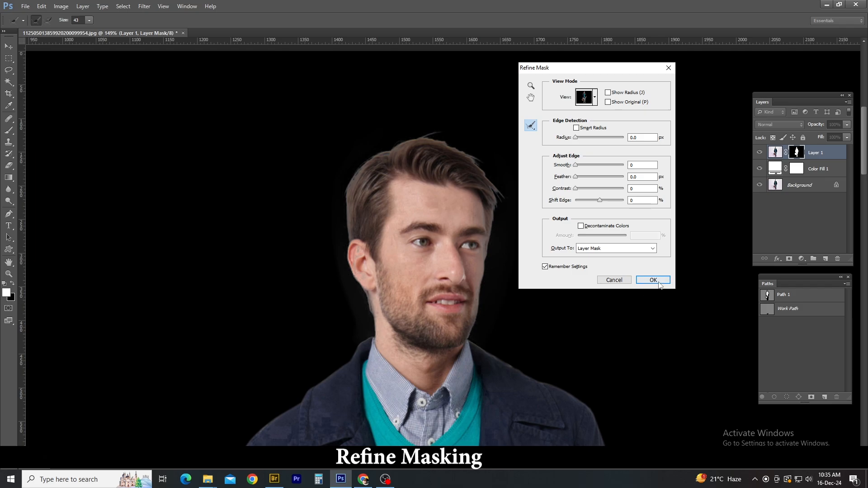
{"action": "left_click", "coordinate": [653, 280]}
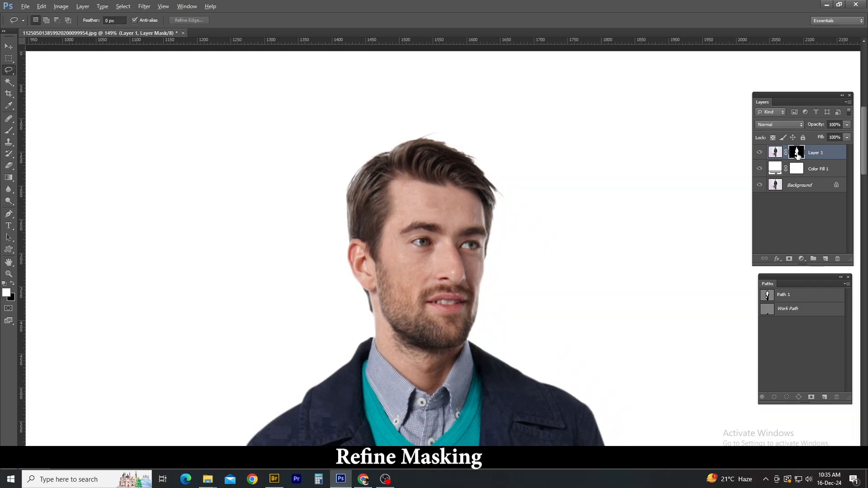
Display Layer 1's mask on its own and load its white area as a selection
{"action": "left_click", "coordinate": [798, 155], "text": "alt"}
{"action": "scroll", "coordinate": [375, 215], "scroll_direction": "up", "scroll_amount": 4}
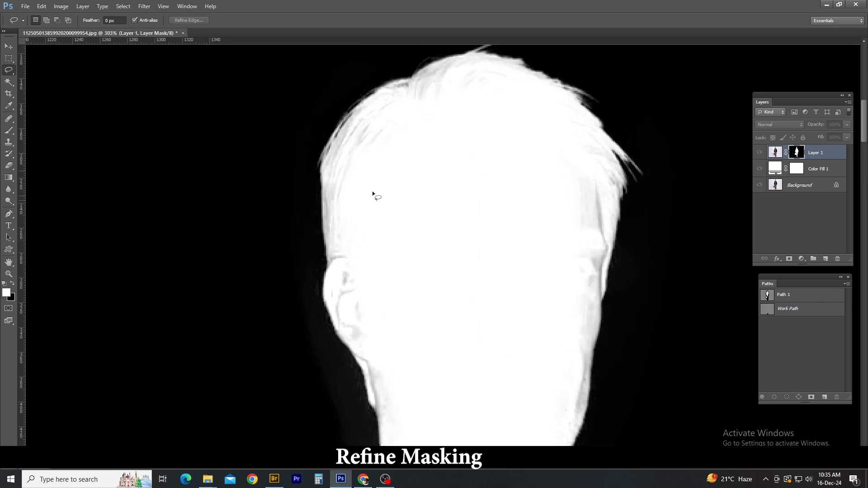
{"action": "mouse_move", "coordinate": [381, 131]}
{"action": "left_mouse_down"}
{"action": "mouse_move", "coordinate": [344, 140]}
{"action": "mouse_move", "coordinate": [392, 100]}
{"action": "mouse_move", "coordinate": [468, 66]}
{"action": "mouse_move", "coordinate": [428, 86]}
{"action": "left_mouse_up"}
{"action": "key", "text": "ctrl+d"}
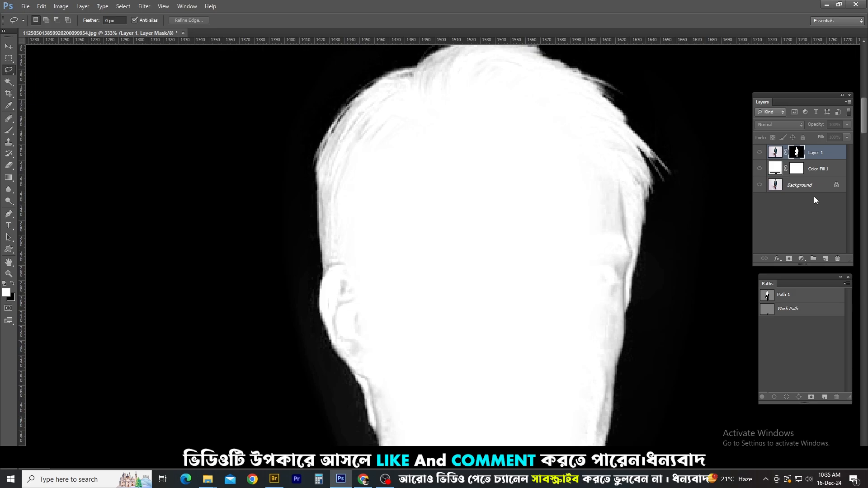
{"action": "scroll", "coordinate": [797, 154], "scroll_direction": "up", "scroll_amount": 1}
{"action": "left_click", "coordinate": [796, 153], "text": "ctrl"}
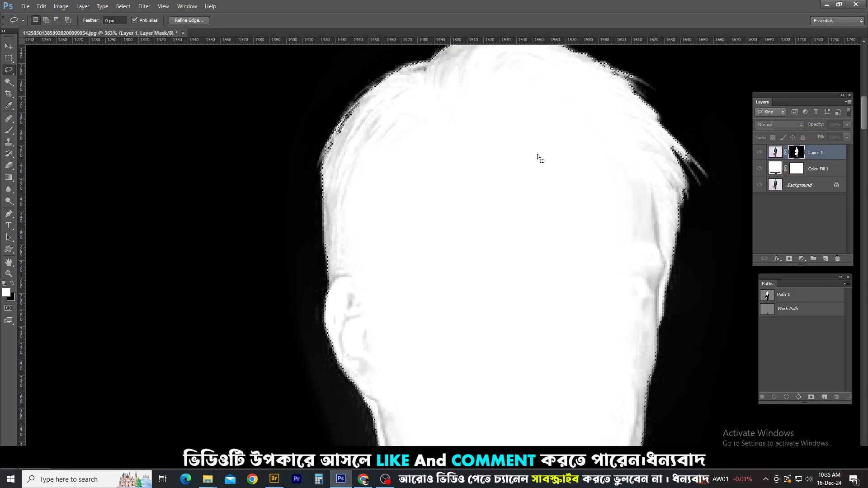
Paint white over the grey patches inside the head, ear and neck with a size 35 brush and clear the selection
{"action": "key", "text": "b"}
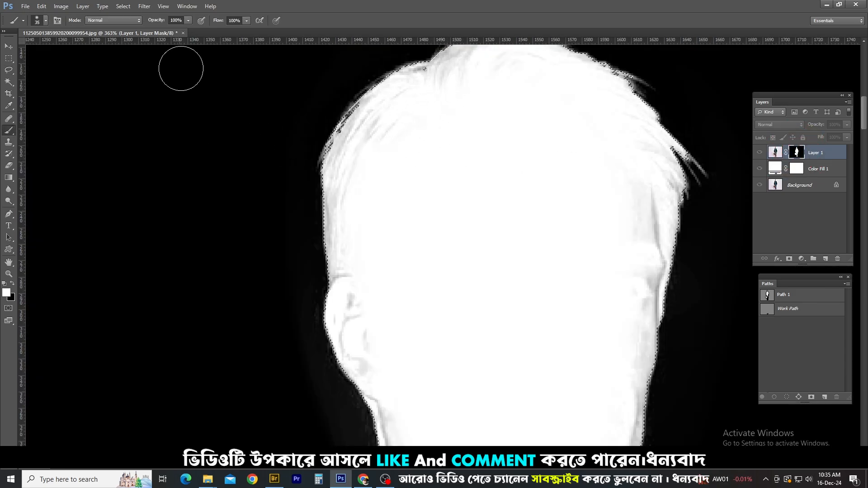
{"action": "left_click_drag", "start_coordinate": [401, 204], "coordinate": [430, 242]}
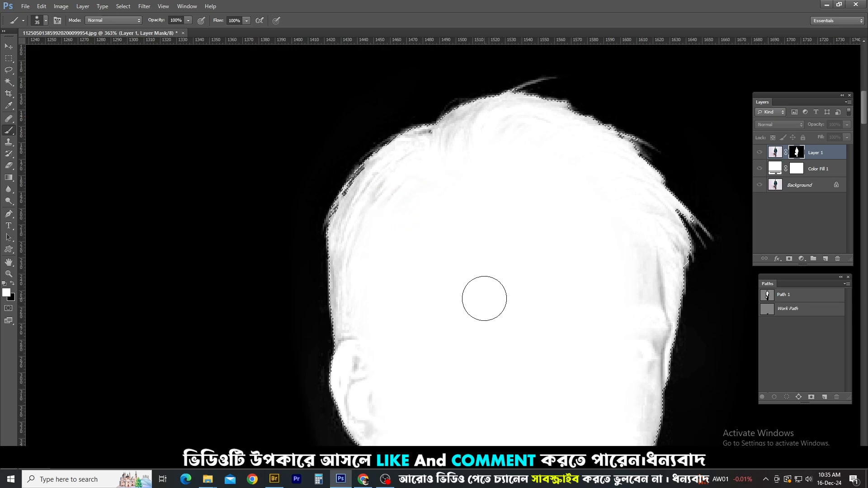
{"action": "mouse_move", "coordinate": [353, 272]}
{"action": "left_mouse_down"}
{"action": "mouse_move", "coordinate": [422, 151]}
{"action": "mouse_move", "coordinate": [537, 139]}
{"action": "left_mouse_up"}
{"action": "mouse_move", "coordinate": [599, 142]}
{"action": "left_mouse_down"}
{"action": "mouse_move", "coordinate": [618, 184]}
{"action": "mouse_move", "coordinate": [636, 418]}
{"action": "mouse_move", "coordinate": [604, 186]}
{"action": "left_mouse_up"}
{"action": "left_click_drag", "start_coordinate": [604, 186], "coordinate": [575, 424]}
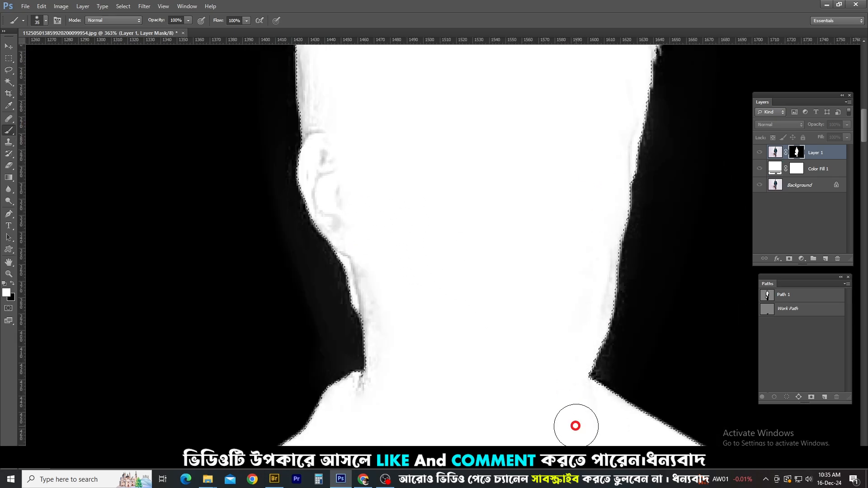
{"action": "mouse_move", "coordinate": [345, 260]}
{"action": "left_mouse_down"}
{"action": "mouse_move", "coordinate": [328, 169]}
{"action": "mouse_move", "coordinate": [339, 358]}
{"action": "left_mouse_up"}
{"action": "left_click_drag", "start_coordinate": [337, 271], "coordinate": [457, 116]}
{"action": "left_click_drag", "start_coordinate": [396, 406], "coordinate": [424, 186]}
{"action": "left_click_drag", "start_coordinate": [626, 274], "coordinate": [657, 89]}
{"action": "key", "text": "ctrl+d"}
{"action": "scroll", "coordinate": [489, 181], "scroll_direction": "down", "scroll_amount": 3}
{"action": "scroll", "coordinate": [382, 186], "scroll_direction": "up", "scroll_amount": 2}
{"action": "scroll", "coordinate": [436, 242], "scroll_direction": "down", "scroll_amount": 2}
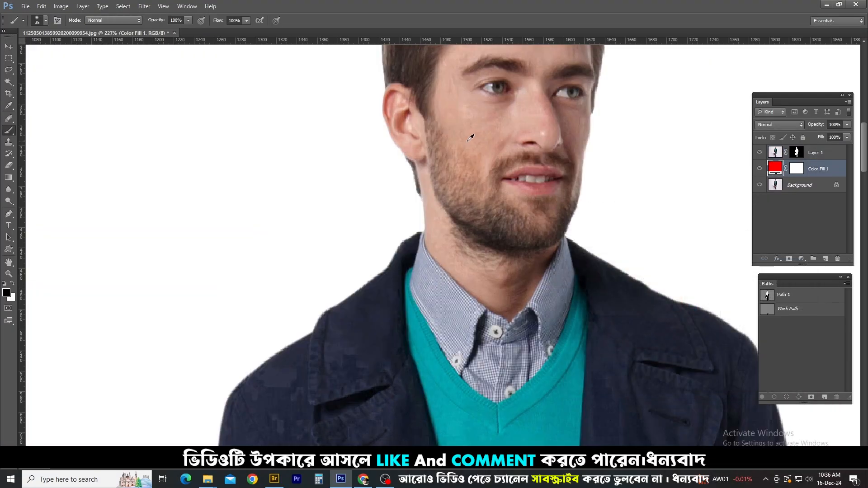
Return to the Layer 1 mask view and reload the mask as a selection for more brushing
{"action": "left_click", "coordinate": [791, 152], "text": "alt"}
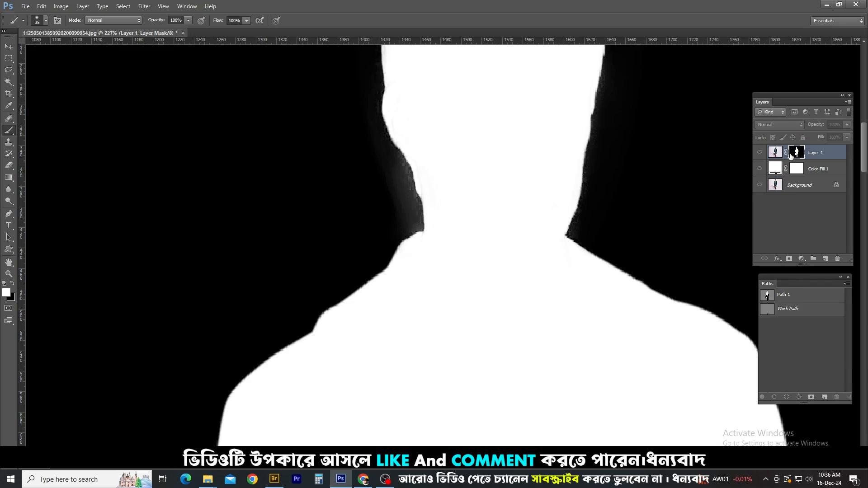
{"action": "scroll", "coordinate": [388, 195], "scroll_direction": "up", "scroll_amount": 6}
{"action": "scroll", "coordinate": [419, 202], "scroll_direction": "down", "scroll_amount": 5}
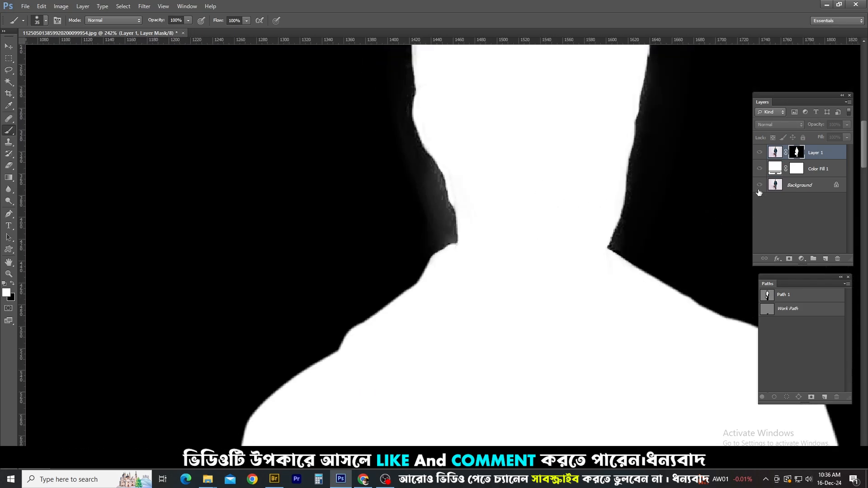
{"action": "left_click", "coordinate": [796, 154], "text": "ctrl"}
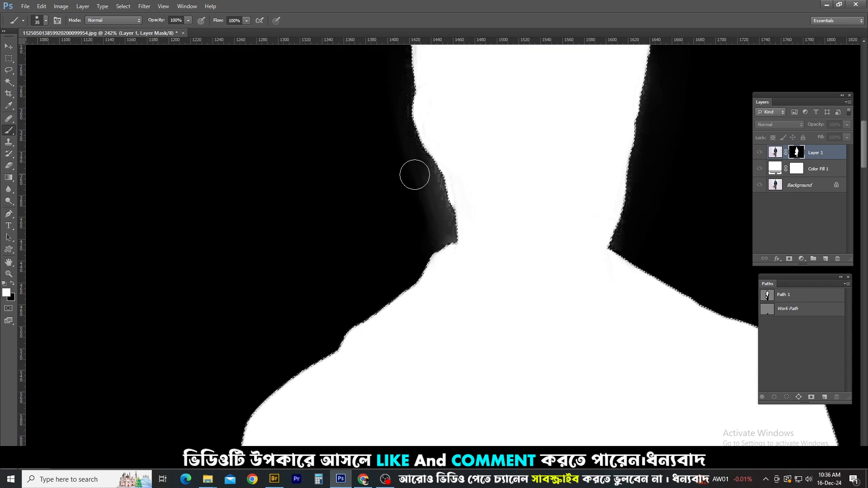
{"action": "key", "text": "e"}
{"action": "key", "text": "b"}
{"action": "scroll", "coordinate": [388, 129], "scroll_direction": "up", "scroll_amount": 3}
Paint black over the grey haze outside the neck, face and hair in the mask, and clear the selection
{"action": "left_click_drag", "start_coordinate": [391, 97], "coordinate": [428, 237]}
{"action": "key", "text": "ctrl+z"}
{"action": "key", "text": "x"}
{"action": "mouse_move", "coordinate": [401, 120]}
{"action": "left_mouse_down"}
{"action": "mouse_move", "coordinate": [427, 200]}
{"action": "mouse_move", "coordinate": [460, 244]}
{"action": "mouse_move", "coordinate": [409, 169]}
{"action": "left_mouse_up"}
{"action": "key", "text": "space"}
{"action": "left_click_drag", "start_coordinate": [557, 232], "coordinate": [343, 212]}
{"action": "mouse_move", "coordinate": [543, 143]}
{"action": "left_mouse_down"}
{"action": "mouse_move", "coordinate": [511, 194]}
{"action": "mouse_move", "coordinate": [491, 260]}
{"action": "mouse_move", "coordinate": [515, 176]}
{"action": "left_mouse_up"}
{"action": "key", "text": "space"}
{"action": "mouse_move", "coordinate": [521, 104]}
{"action": "left_mouse_down"}
{"action": "mouse_move", "coordinate": [521, 213]}
{"action": "mouse_move", "coordinate": [508, 270]}
{"action": "left_mouse_up"}
{"action": "mouse_move", "coordinate": [505, 267]}
{"action": "left_mouse_down"}
{"action": "mouse_move", "coordinate": [527, 140]}
{"action": "mouse_move", "coordinate": [519, 205]}
{"action": "left_mouse_up"}
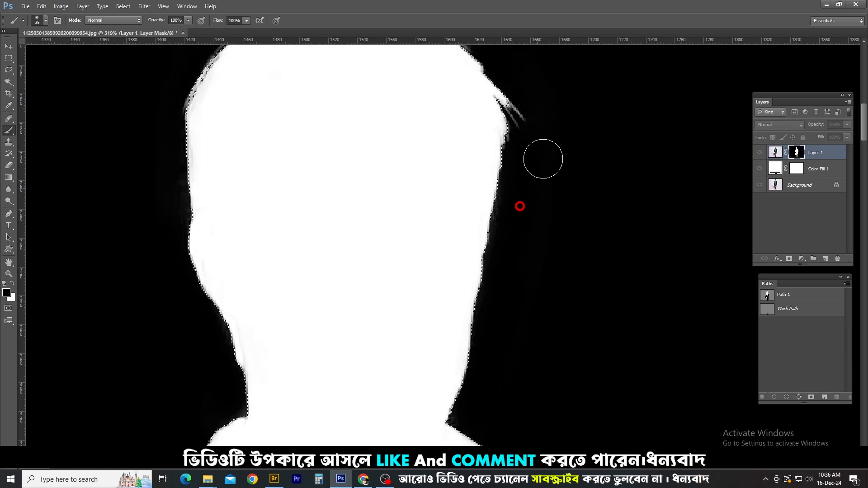
{"action": "key", "text": "space"}
{"action": "left_click_drag", "start_coordinate": [536, 68], "coordinate": [613, 260]}
{"action": "key", "text": "ctrl+d"}
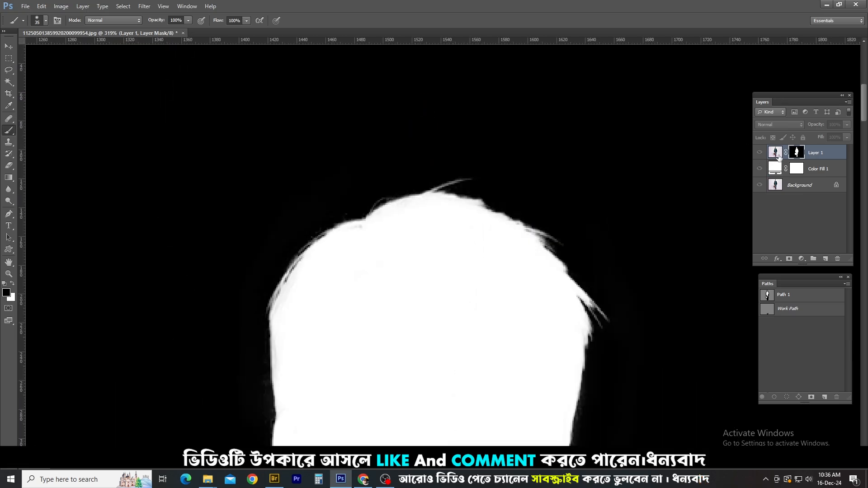
Leave the mask view and inspect the edges of the man's head against the white background
{"action": "left_click", "coordinate": [795, 152], "text": "alt"}
{"action": "scroll", "coordinate": [492, 225], "scroll_direction": "down", "scroll_amount": 5}
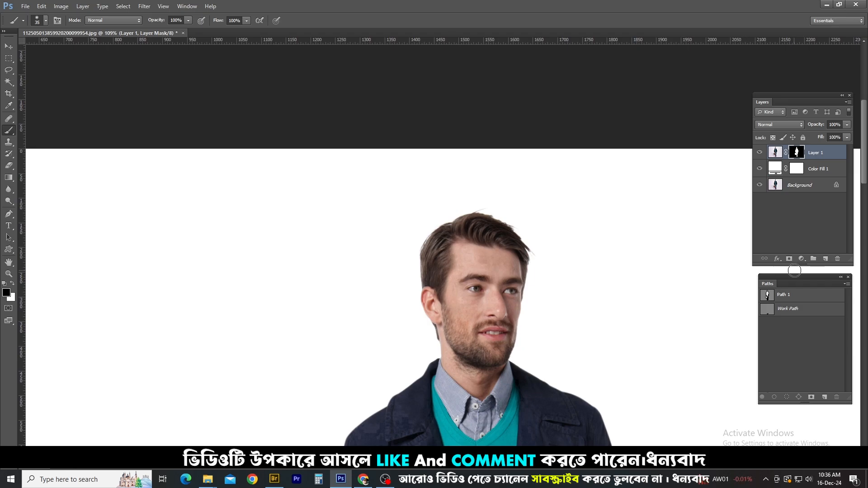
{"action": "scroll", "coordinate": [430, 344], "scroll_direction": "up", "scroll_amount": 5}
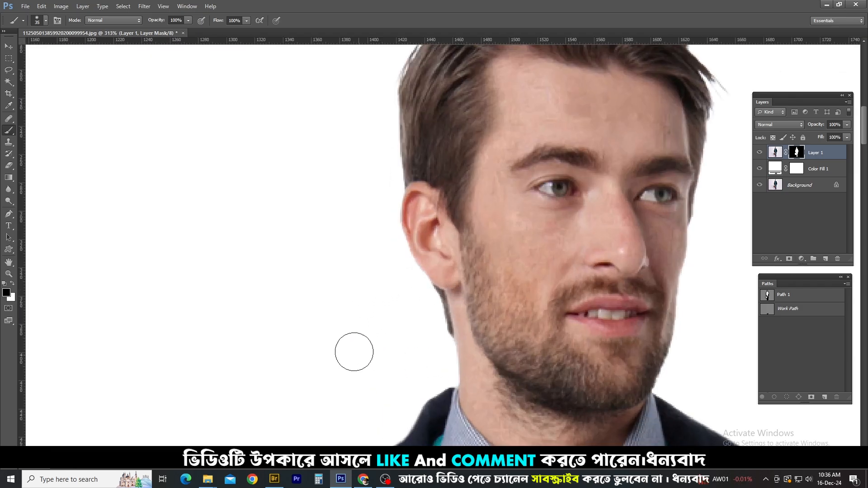
{"action": "scroll", "coordinate": [354, 344], "scroll_direction": "down", "scroll_amount": 3}
{"action": "scroll", "coordinate": [382, 316], "scroll_direction": "down", "scroll_amount": 2}
Add a Levels adjustment layer above Layer 1 and move its shadow input all the way to the highlight end
{"action": "left_click", "coordinate": [801, 259]}
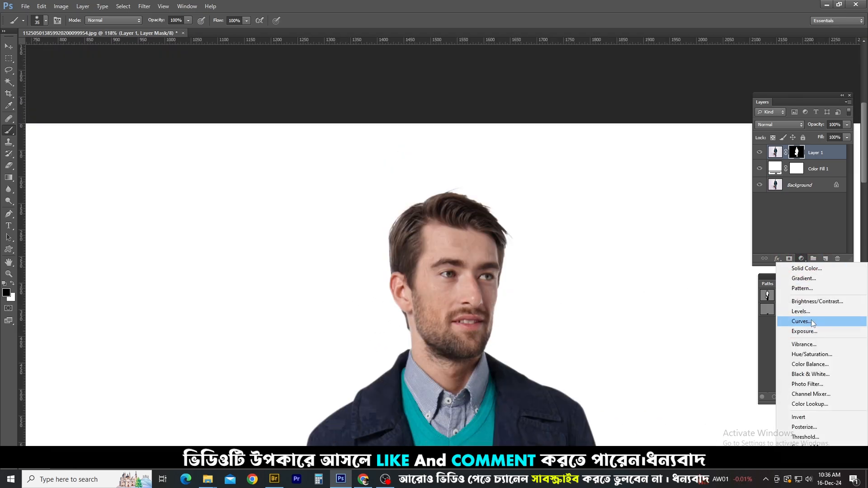
{"action": "left_click", "coordinate": [800, 312]}
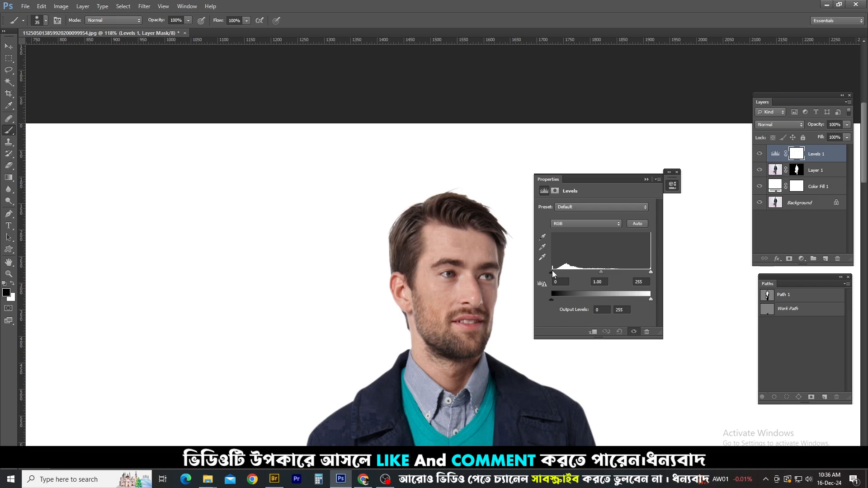
{"action": "left_click_drag", "start_coordinate": [552, 272], "coordinate": [832, 278]}
{"action": "left_click", "coordinate": [646, 179]}
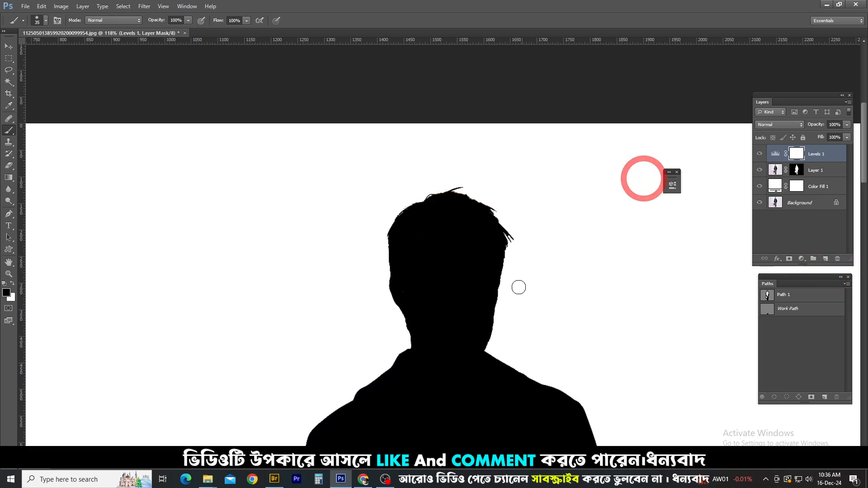
Examine the silhouette's hair, face and neck edges for leftovers and delete the Levels adjustment layer
{"action": "scroll", "coordinate": [497, 316], "scroll_direction": "up", "scroll_amount": 7}
{"action": "scroll", "coordinate": [499, 310], "scroll_direction": "down", "scroll_amount": 3}
{"action": "left_click_drag", "start_coordinate": [541, 203], "coordinate": [553, 273]}
{"action": "left_click_drag", "start_coordinate": [373, 161], "coordinate": [549, 147]}
{"action": "left_click_drag", "start_coordinate": [456, 238], "coordinate": [455, 44]}
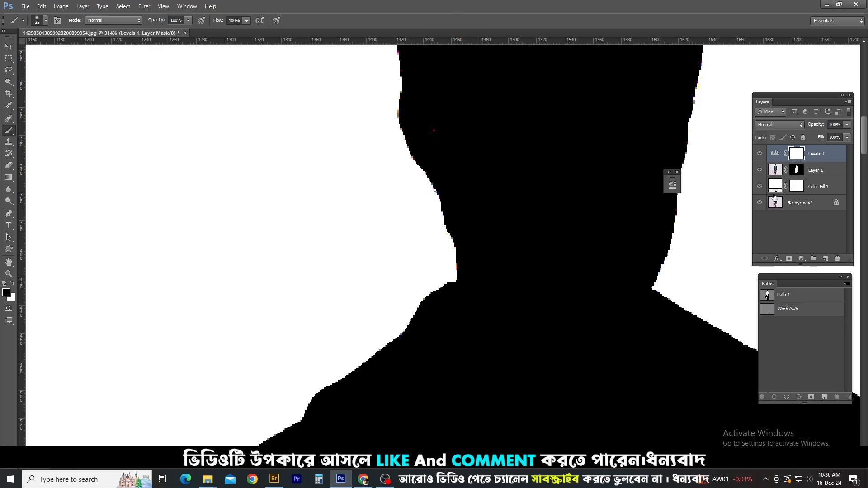
{"action": "key", "text": "Delete"}
Inspect the whole cutout from the head down to the bag and boots on the white background
{"action": "scroll", "coordinate": [519, 276], "scroll_direction": "down", "scroll_amount": 8}
{"action": "key", "text": "l"}
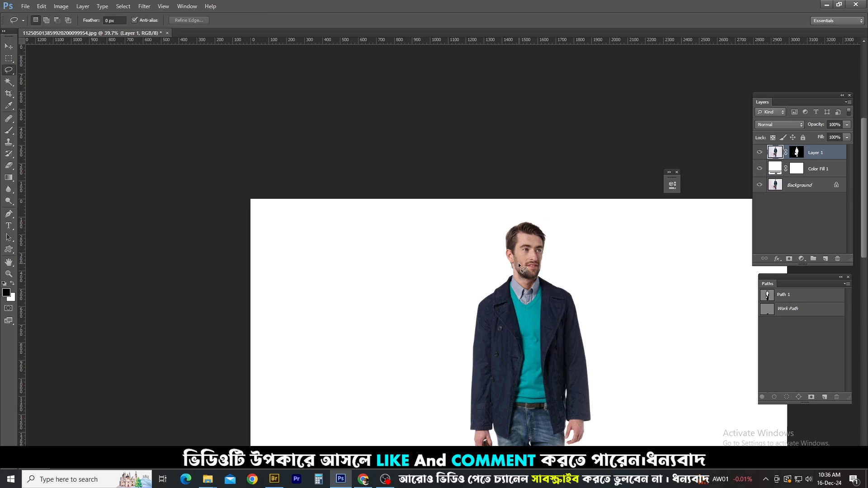
{"action": "scroll", "coordinate": [518, 262], "scroll_direction": "up", "scroll_amount": 1}
{"action": "mouse_move", "coordinate": [506, 204]}
{"action": "left_mouse_down"}
{"action": "mouse_move", "coordinate": [582, 229]}
{"action": "mouse_move", "coordinate": [490, 299]}
{"action": "mouse_move", "coordinate": [547, 201]}
{"action": "mouse_move", "coordinate": [507, 204]}
{"action": "left_mouse_up"}
{"action": "left_click_drag", "start_coordinate": [538, 362], "coordinate": [531, 222]}
{"action": "left_click_drag", "start_coordinate": [526, 261], "coordinate": [507, 25]}
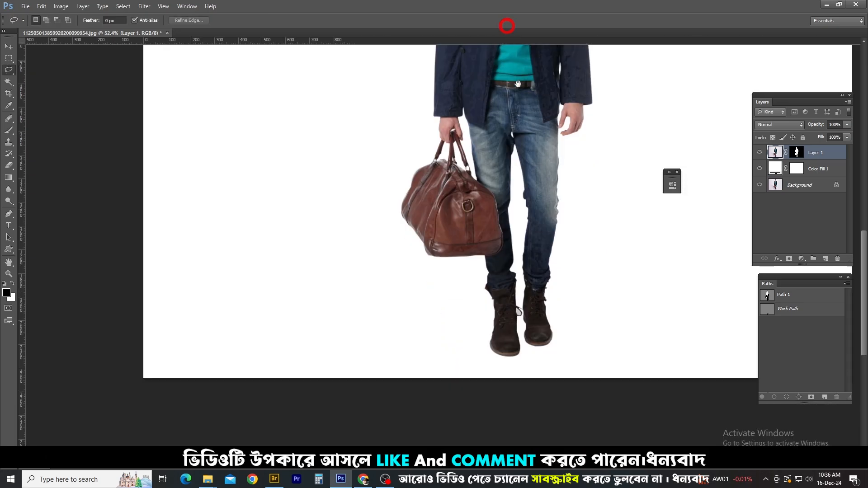
{"action": "left_click_drag", "start_coordinate": [526, 225], "coordinate": [525, 199]}
{"action": "mouse_move", "coordinate": [473, 232]}
{"action": "left_mouse_down"}
{"action": "mouse_move", "coordinate": [569, 294]}
{"action": "mouse_move", "coordinate": [417, 228]}
{"action": "left_mouse_up"}
{"action": "key", "text": "ctrl+d"}
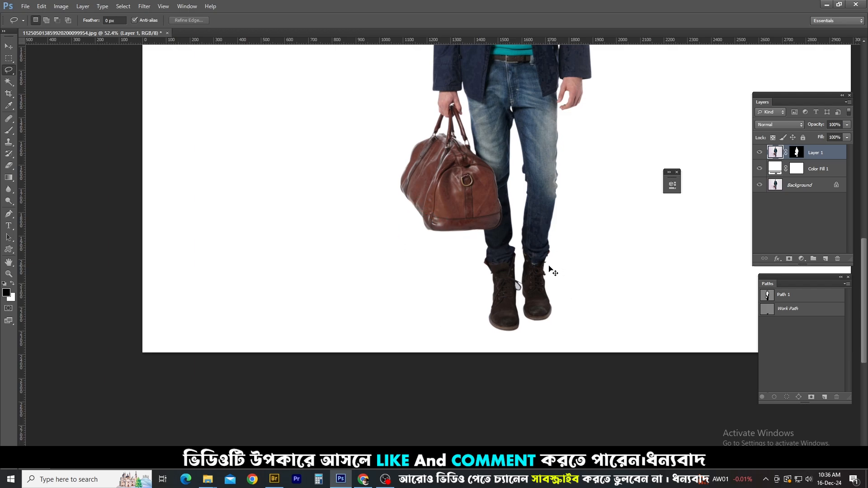
{"action": "scroll", "coordinate": [434, 221], "scroll_direction": "down", "scroll_amount": 4}
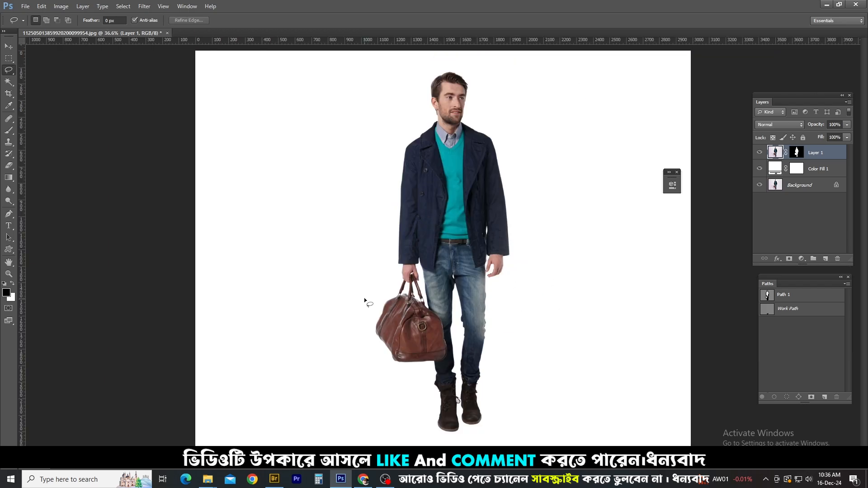
Outline areas around the full figure loosely with the Lasso tool and clear the selection
{"action": "mouse_move", "coordinate": [332, 273]}
{"action": "left_mouse_down"}
{"action": "mouse_move", "coordinate": [450, 345]}
{"action": "mouse_move", "coordinate": [477, 388]}
{"action": "left_mouse_up"}
{"action": "mouse_move", "coordinate": [450, 439]}
{"action": "left_mouse_down"}
{"action": "mouse_move", "coordinate": [308, 352]}
{"action": "mouse_move", "coordinate": [306, 283]}
{"action": "left_mouse_up"}
{"action": "left_click_drag", "start_coordinate": [241, 214], "coordinate": [250, 208]}
{"action": "mouse_move", "coordinate": [513, 116]}
{"action": "left_mouse_down"}
{"action": "mouse_move", "coordinate": [440, 135]}
{"action": "mouse_move", "coordinate": [458, 106]}
{"action": "left_mouse_up"}
{"action": "mouse_move", "coordinate": [255, 243]}
{"action": "left_mouse_down"}
{"action": "mouse_move", "coordinate": [487, 402]}
{"action": "mouse_move", "coordinate": [333, 287]}
{"action": "left_mouse_up"}
{"action": "mouse_move", "coordinate": [257, 207]}
{"action": "left_mouse_down"}
{"action": "mouse_move", "coordinate": [504, 303]}
{"action": "mouse_move", "coordinate": [199, 294]}
{"action": "mouse_move", "coordinate": [187, 238]}
{"action": "left_mouse_up"}
{"action": "key", "text": "ctrl+d"}
Examine the bag and boots up close, outlining them loosely with the Lasso tool and clearing the selections
{"action": "scroll", "coordinate": [453, 376], "scroll_direction": "up", "scroll_amount": 3}
{"action": "left_click_drag", "start_coordinate": [428, 349], "coordinate": [421, 244]}
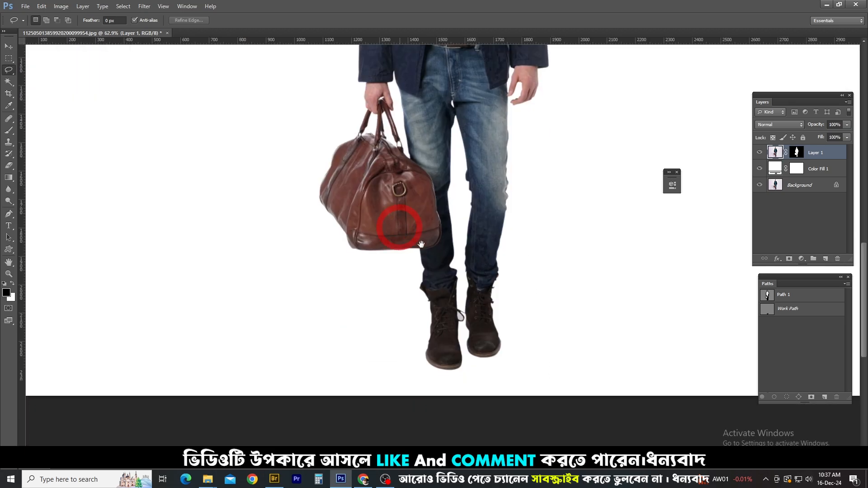
{"action": "scroll", "coordinate": [492, 334], "scroll_direction": "up", "scroll_amount": 3}
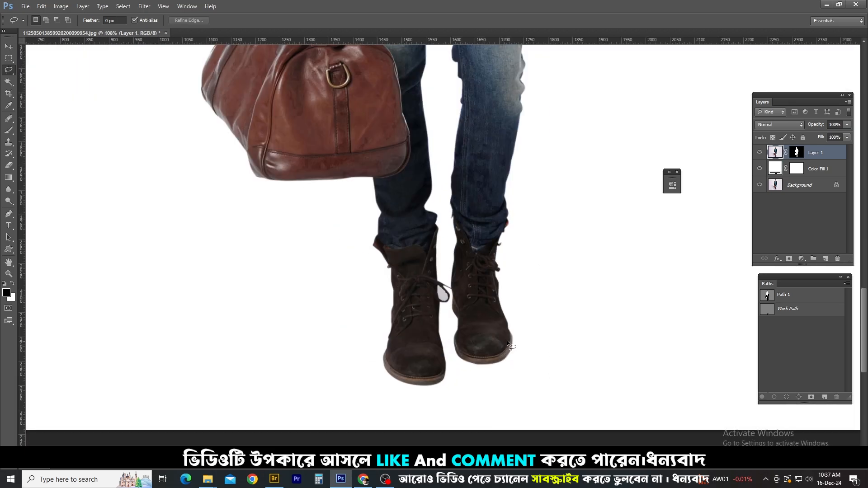
{"action": "left_click_drag", "start_coordinate": [450, 330], "coordinate": [440, 291]}
{"action": "key", "text": "ctrl+d"}
{"action": "scroll", "coordinate": [400, 235], "scroll_direction": "down", "scroll_amount": 6}
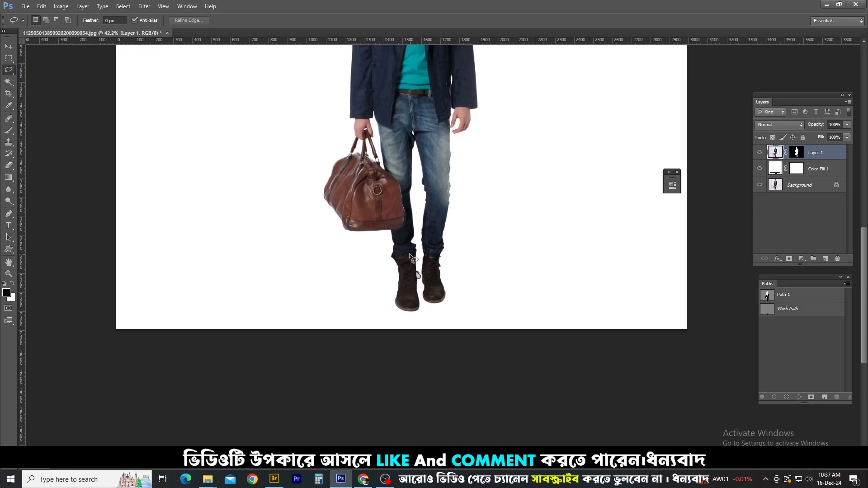
{"action": "mouse_move", "coordinate": [408, 251]}
{"action": "left_mouse_down"}
{"action": "mouse_move", "coordinate": [201, 189]}
{"action": "mouse_move", "coordinate": [416, 319]}
{"action": "mouse_move", "coordinate": [438, 279]}
{"action": "left_mouse_up"}
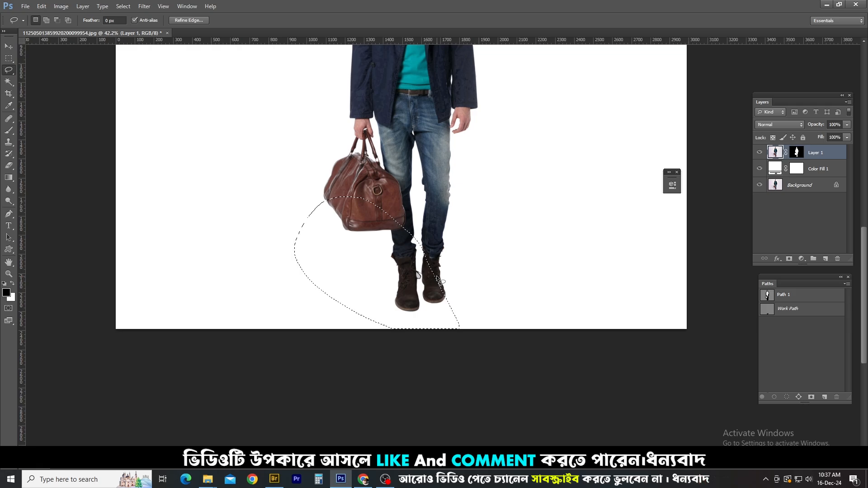
{"action": "key", "text": "ctrl+d"}
{"action": "scroll", "coordinate": [440, 299], "scroll_direction": "up", "scroll_amount": 6}
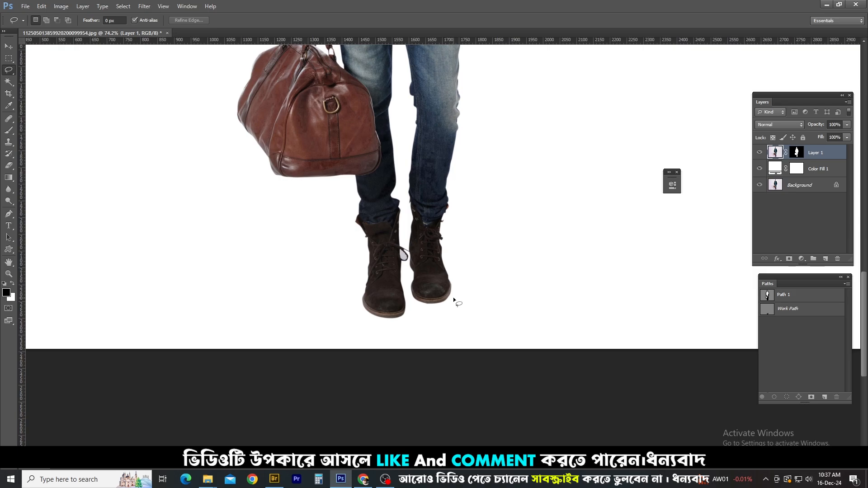
{"action": "key", "text": "w"}
{"action": "scroll", "coordinate": [453, 297], "scroll_direction": "down", "scroll_amount": 5}
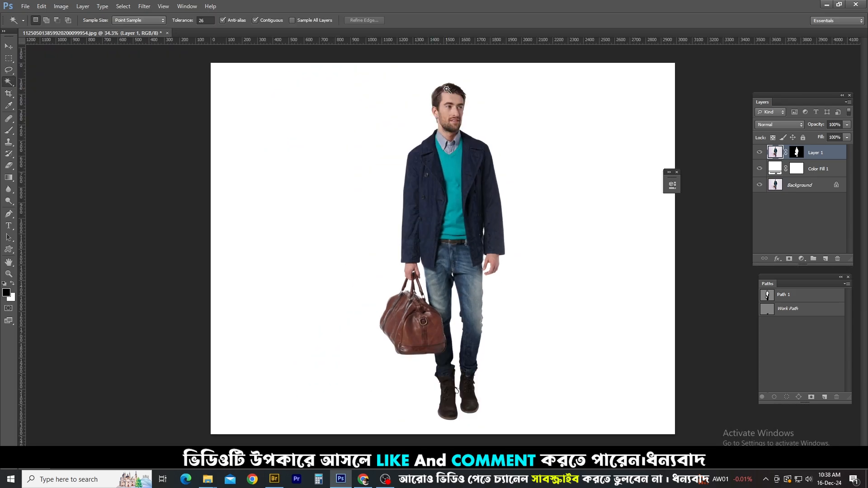
{"action": "key", "text": "l"}
{"action": "left_click_drag", "start_coordinate": [524, 124], "coordinate": [478, 324]}
{"action": "left_click", "coordinate": [777, 259]}
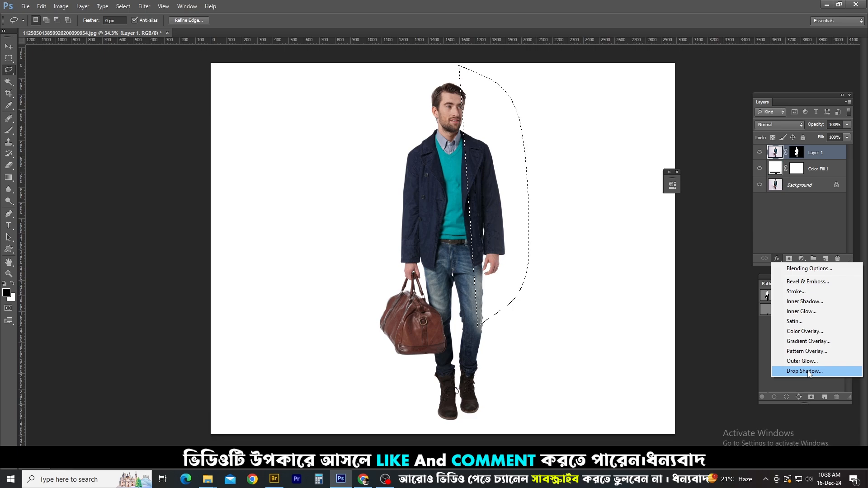
{"action": "left_click", "coordinate": [803, 209]}
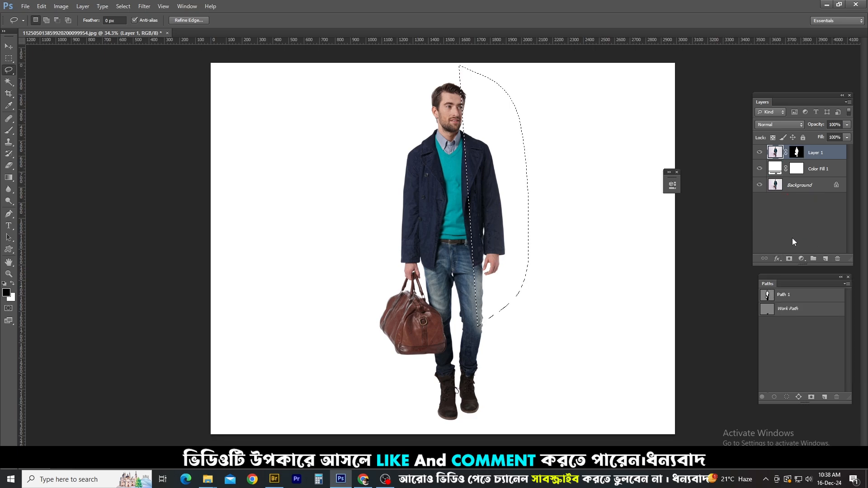
{"action": "key", "text": "ctrl+d"}
Add a new layer above Layer 1 and load Layer 1's mask as a selection feathered by 2 pixels
{"action": "left_click", "coordinate": [823, 258]}
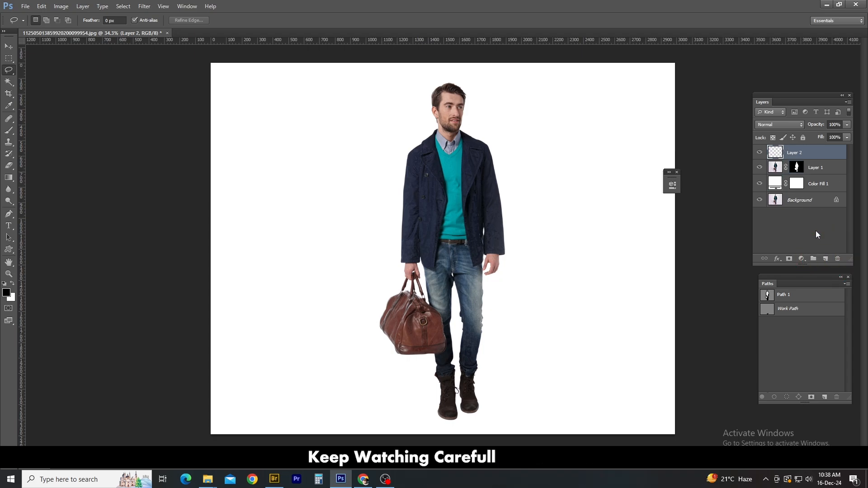
{"action": "left_click", "coordinate": [795, 169], "text": "ctrl"}
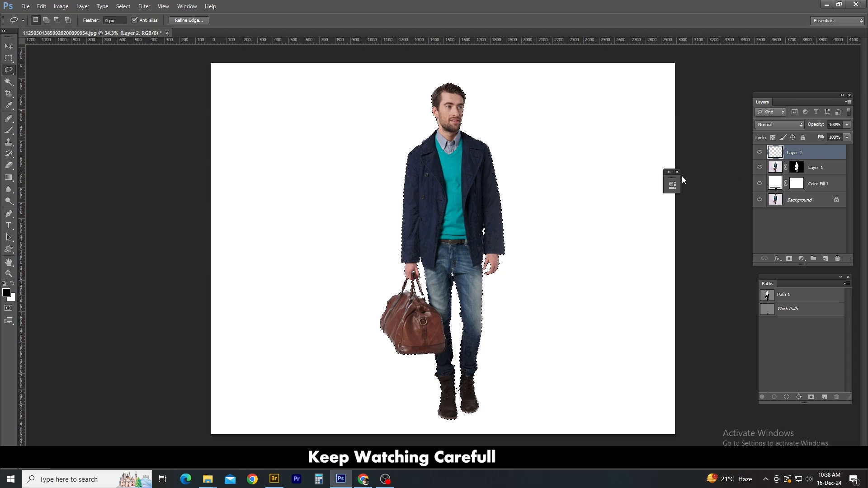
{"action": "key", "text": "shift+F6"}
{"action": "type", "text": "2"}
{"action": "key", "text": "Return"}
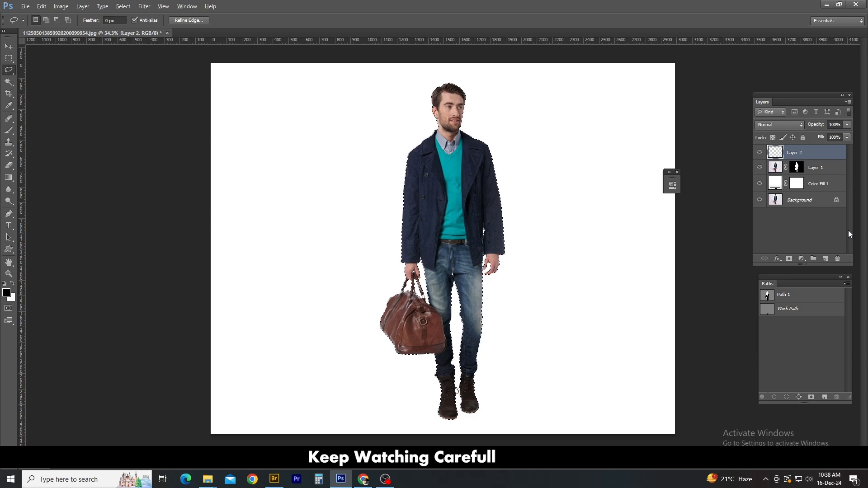
Fill the selected silhouette with black on Layer 2, clear the selection, and place the layer beneath Layer 1
{"action": "key", "text": "alt+BackSpace"}
{"action": "key", "text": "ctrl+d"}
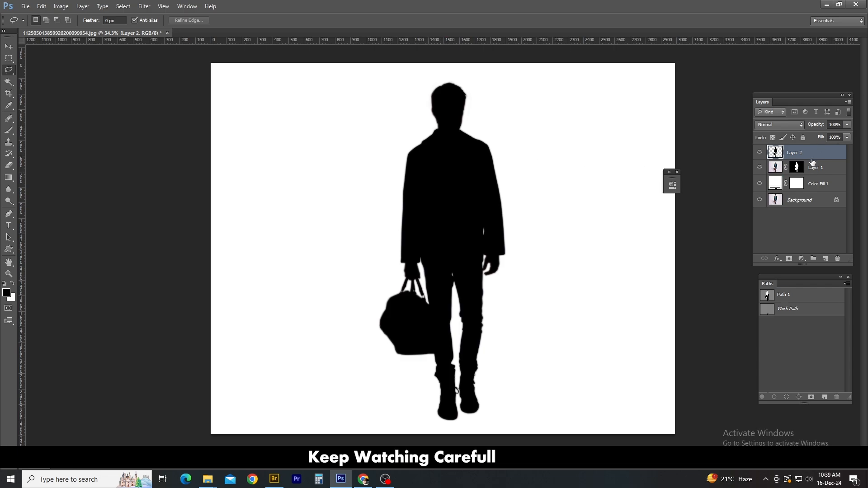
{"action": "left_click_drag", "start_coordinate": [811, 156], "coordinate": [816, 176]}
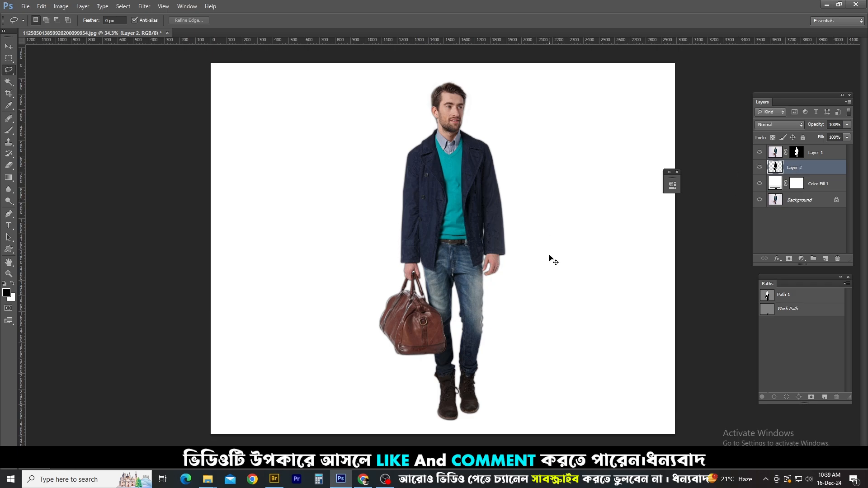
Free-transform the black silhouette about the boot tip into a flattened shadow slanting toward the lower left, about 38% high with a 56.5° skew
{"action": "key", "text": "ctrl+t"}
{"action": "left_click_drag", "start_coordinate": [467, 377], "coordinate": [446, 421]}
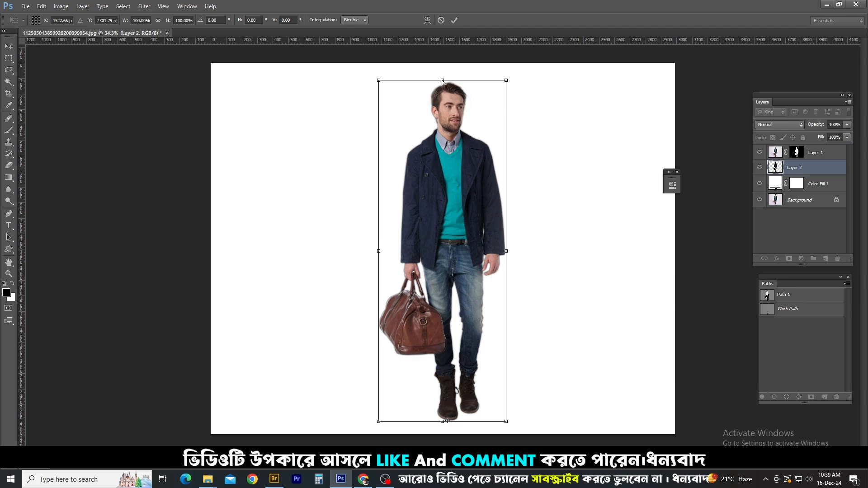
{"action": "left_click_drag", "start_coordinate": [442, 81], "coordinate": [260, 307]}
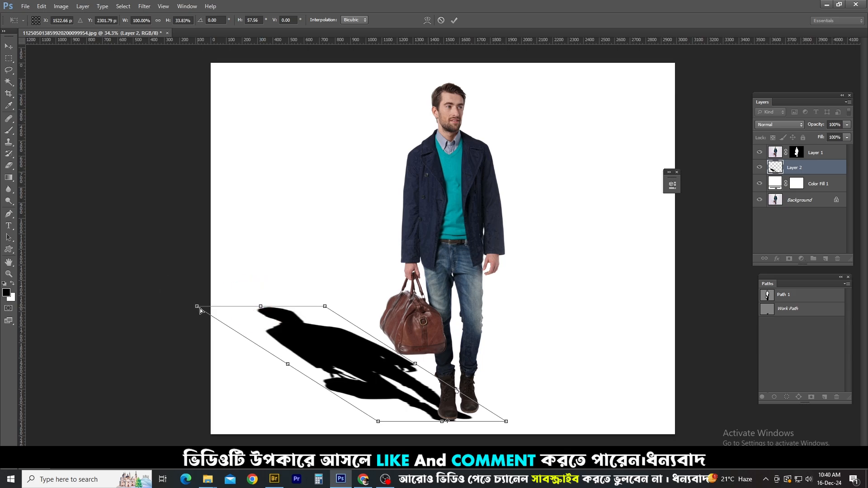
{"action": "left_click_drag", "start_coordinate": [200, 309], "coordinate": [265, 301]}
Move the slanted shadow so its feet meet the soles of the boots, at about X 1535 px and Y 2304 px
{"action": "scroll", "coordinate": [455, 350], "scroll_direction": "up", "scroll_amount": 5}
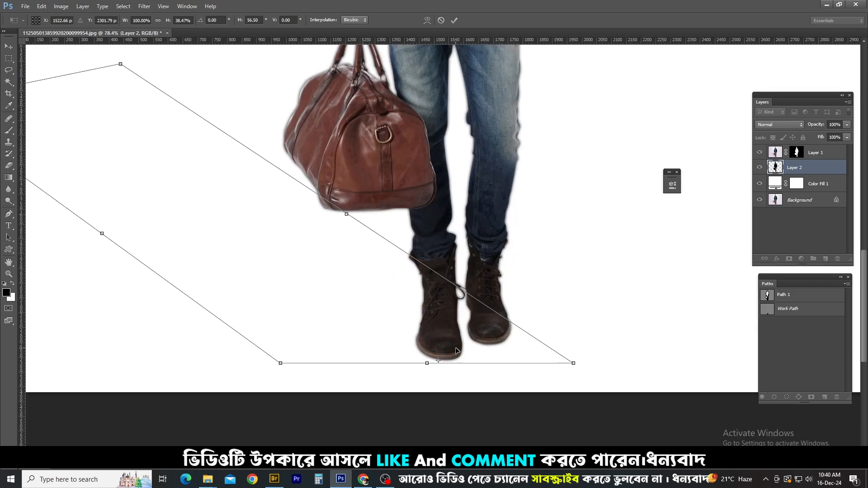
{"action": "scroll", "coordinate": [456, 350], "scroll_direction": "up", "scroll_amount": 2}
{"action": "left_click_drag", "start_coordinate": [461, 341], "coordinate": [445, 354]}
{"action": "scroll", "coordinate": [470, 347], "scroll_direction": "down", "scroll_amount": 4}
{"action": "scroll", "coordinate": [463, 343], "scroll_direction": "up", "scroll_amount": 2}
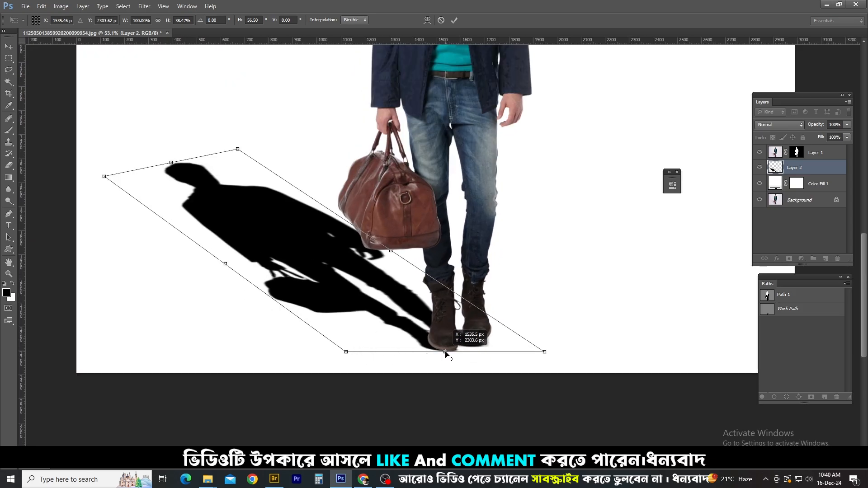
{"action": "scroll", "coordinate": [489, 346], "scroll_direction": "up", "scroll_amount": 1}
{"action": "scroll", "coordinate": [490, 346], "scroll_direction": "up", "scroll_amount": 3}
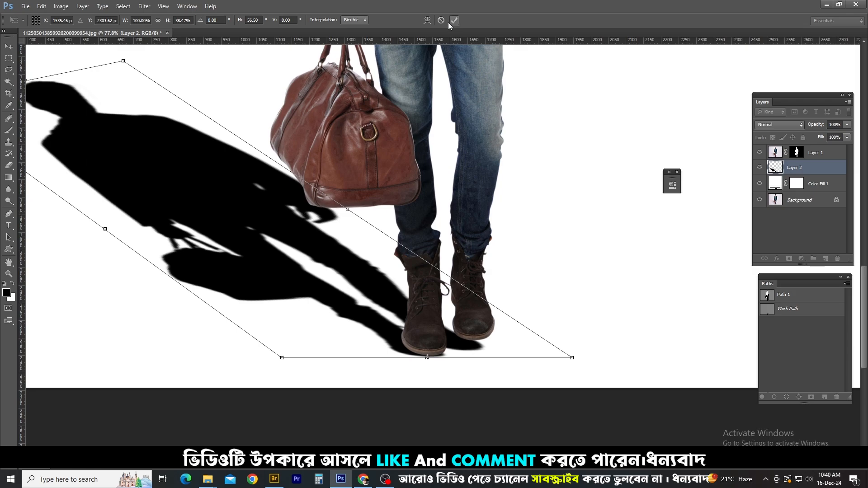
Warp the foot end of the shadow so it follows the soles of both boots, and apply the transformation
{"action": "left_click", "coordinate": [427, 20]}
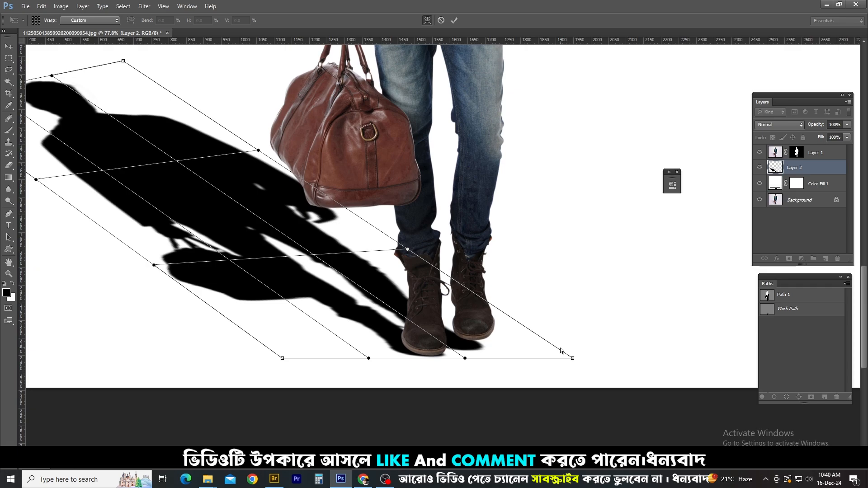
{"action": "left_click_drag", "start_coordinate": [572, 358], "coordinate": [582, 338]}
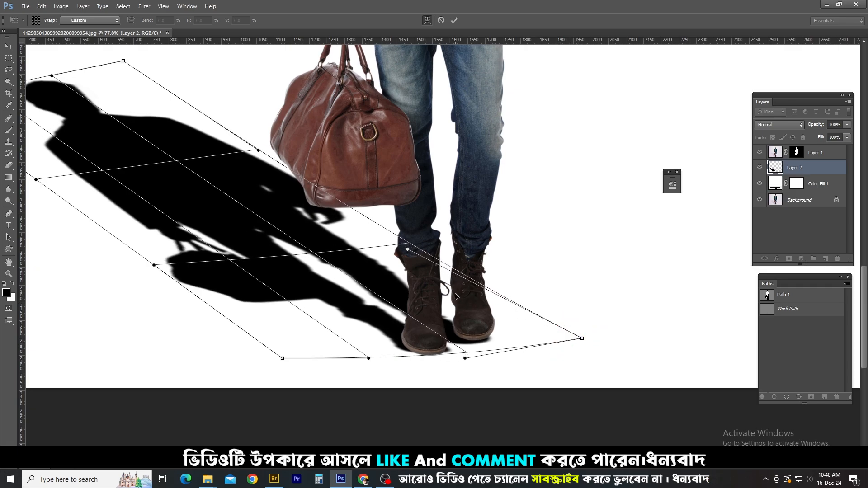
{"action": "left_click", "coordinate": [407, 246]}
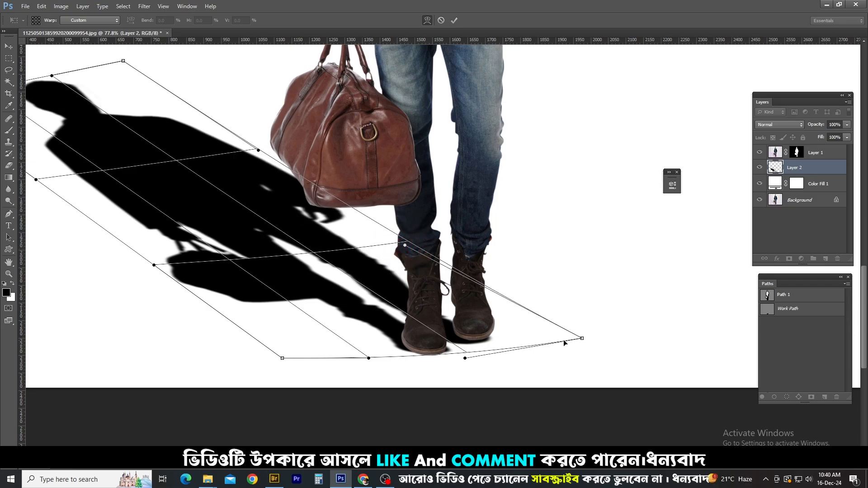
{"action": "left_click_drag", "start_coordinate": [568, 339], "coordinate": [570, 336]}
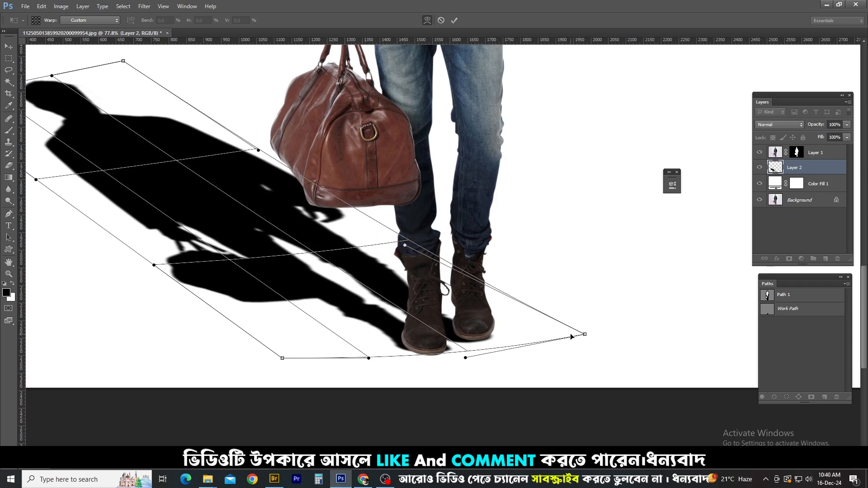
{"action": "left_click_drag", "start_coordinate": [367, 359], "coordinate": [369, 370]}
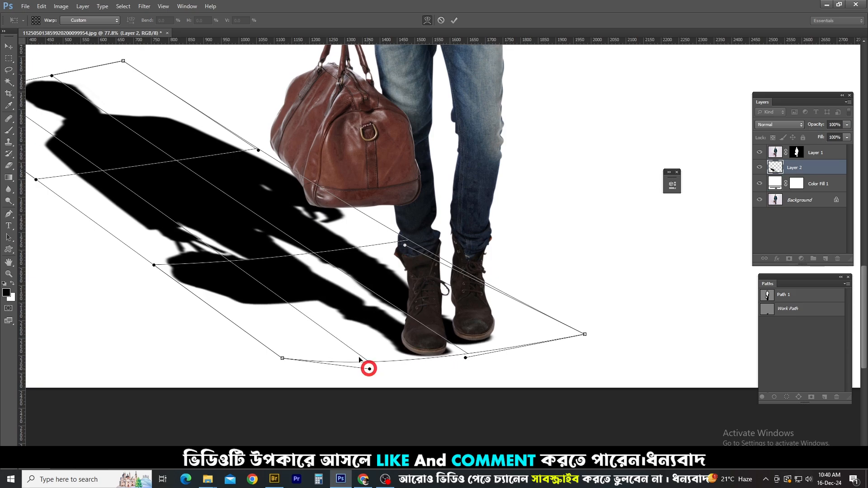
{"action": "scroll", "coordinate": [301, 310], "scroll_direction": "down", "scroll_amount": 2}
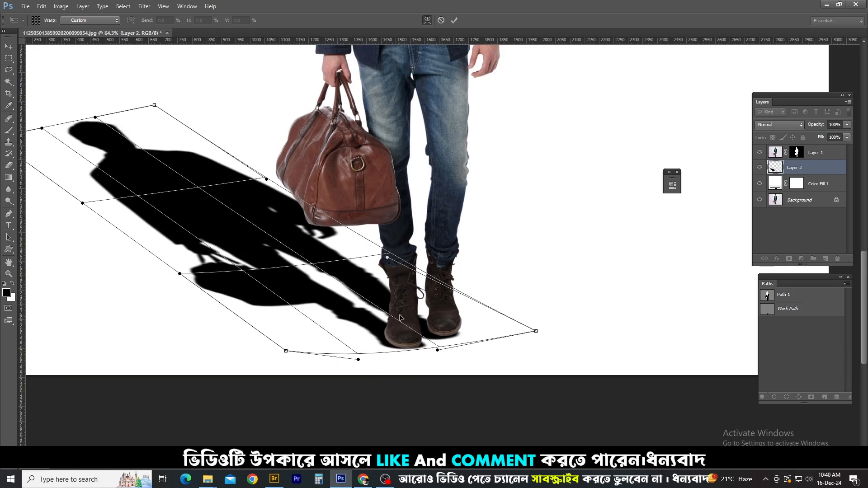
{"action": "key", "text": "Return"}
Lower the opacity of the shadow layer, Layer 2, to 15%
{"action": "key", "text": "l"}
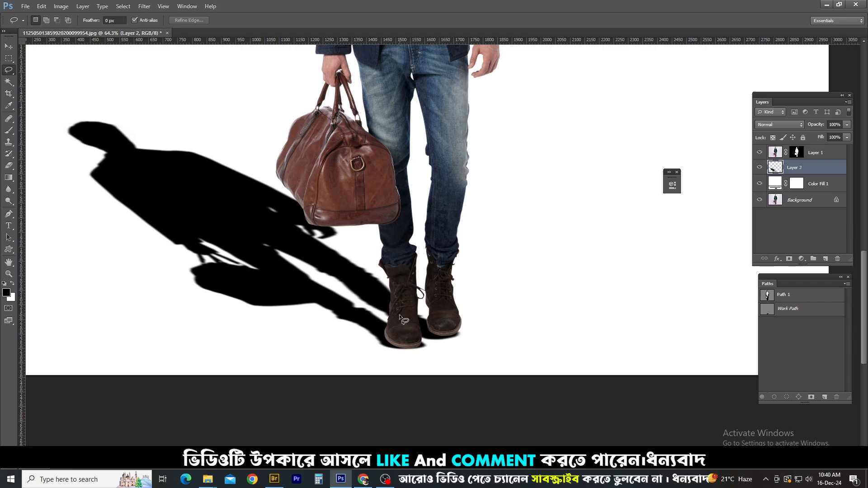
{"action": "key", "text": "ctrl+0"}
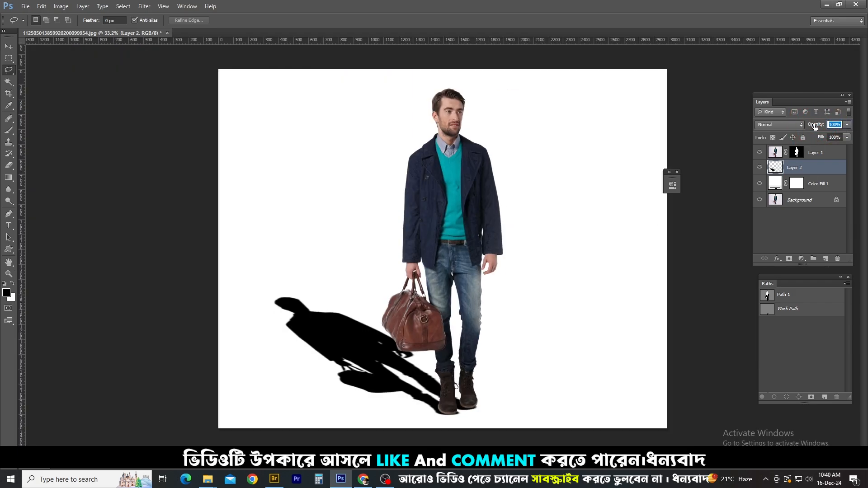
{"action": "left_click_drag", "start_coordinate": [773, 135], "coordinate": [755, 136]}
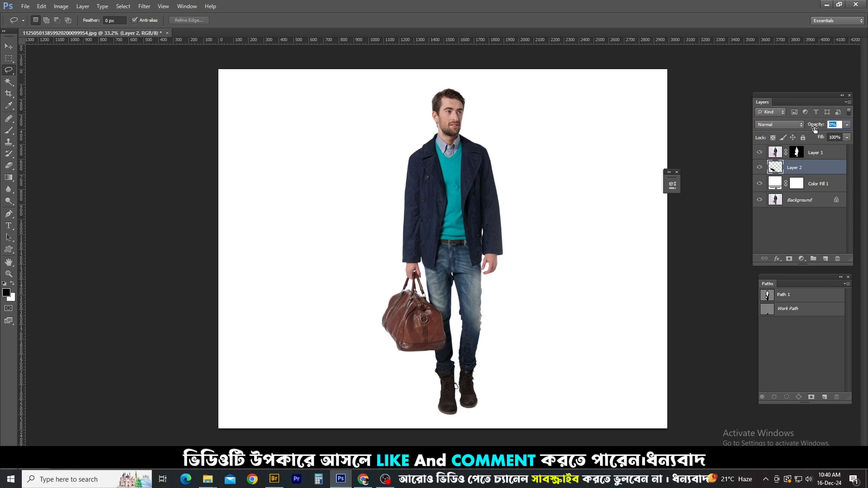
{"action": "left_click_drag", "start_coordinate": [818, 128], "coordinate": [825, 126]}
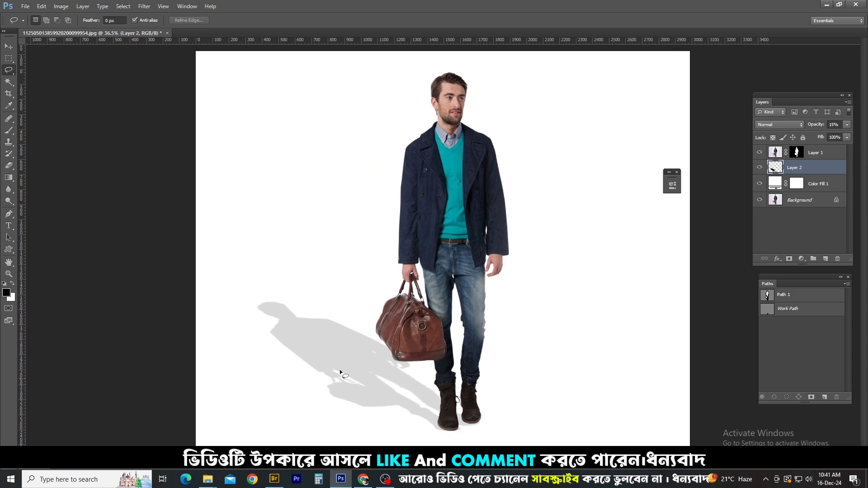
Soften the shadow layer with a Gaussian Blur of about 8 pixels radius
{"action": "scroll", "coordinate": [357, 357], "scroll_direction": "up", "scroll_amount": 4}
{"action": "scroll", "coordinate": [322, 269], "scroll_direction": "down", "scroll_amount": 2}
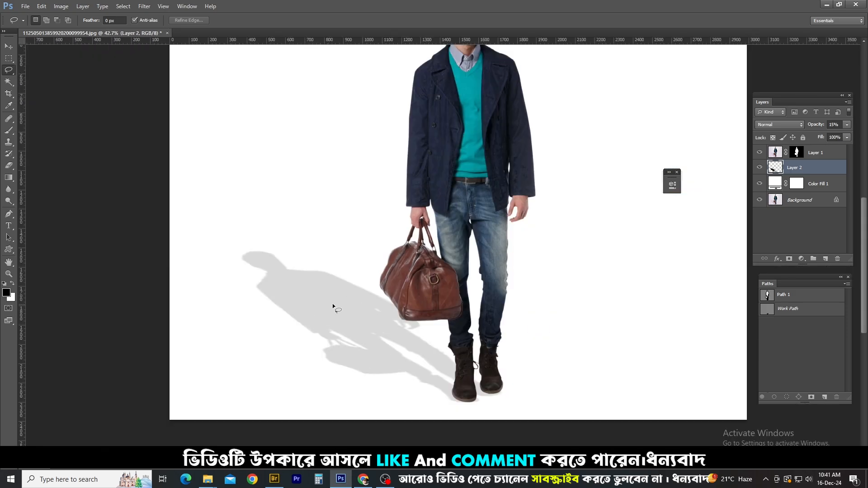
{"action": "left_click", "coordinate": [144, 5]}
{"action": "mouse_move", "coordinate": [171, 98]}
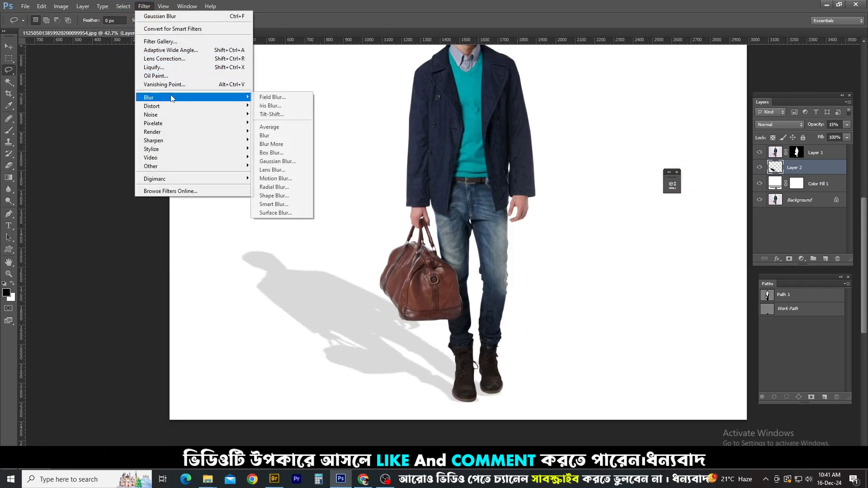
{"action": "left_click", "coordinate": [277, 161]}
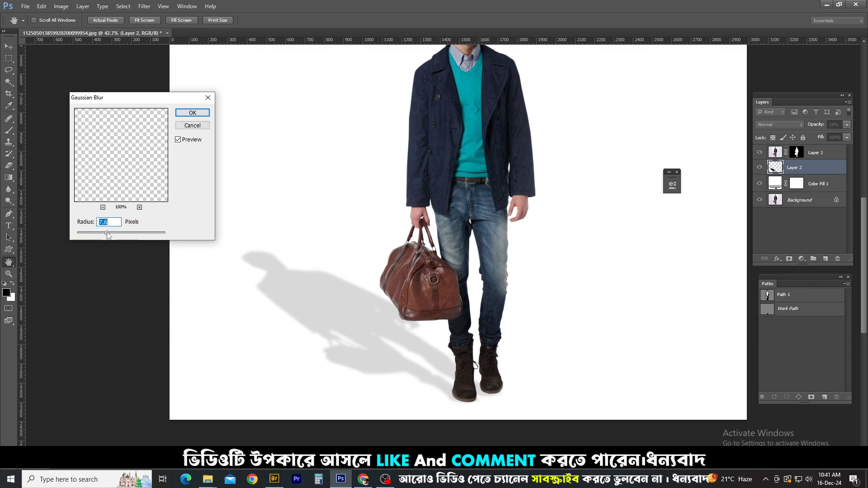
{"action": "left_click", "coordinate": [107, 234]}
{"action": "left_click", "coordinate": [193, 113]}
{"action": "key", "text": "l"}
Examine the blurred shadow as a whole and up close, outlining the area around the boots loosely with the Lasso tool and clearing the selection
{"action": "scroll", "coordinate": [344, 336], "scroll_direction": "down", "scroll_amount": 2}
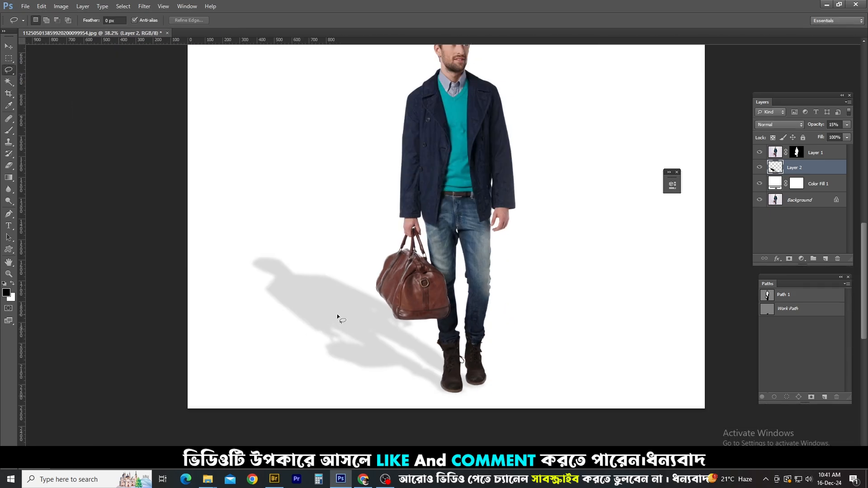
{"action": "scroll", "coordinate": [337, 314], "scroll_direction": "down", "scroll_amount": 3}
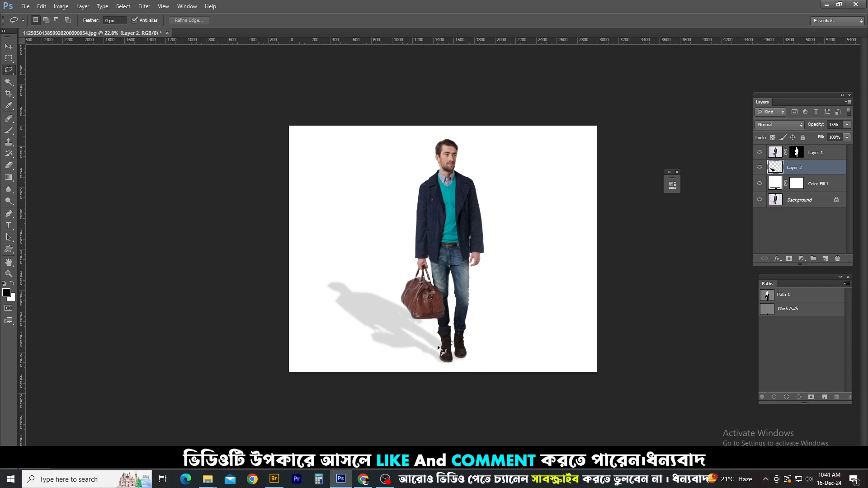
{"action": "scroll", "coordinate": [438, 345], "scroll_direction": "up", "scroll_amount": 5}
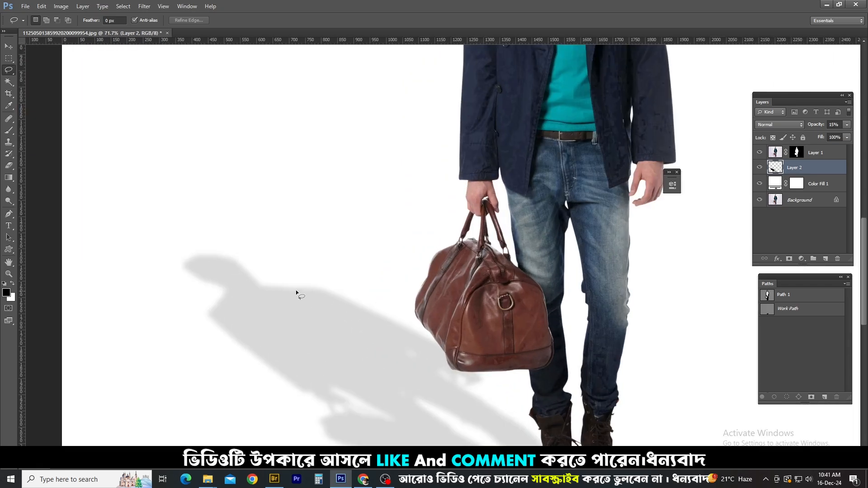
{"action": "scroll", "coordinate": [297, 293], "scroll_direction": "down", "scroll_amount": 3}
{"action": "scroll", "coordinate": [452, 397], "scroll_direction": "up", "scroll_amount": 3}
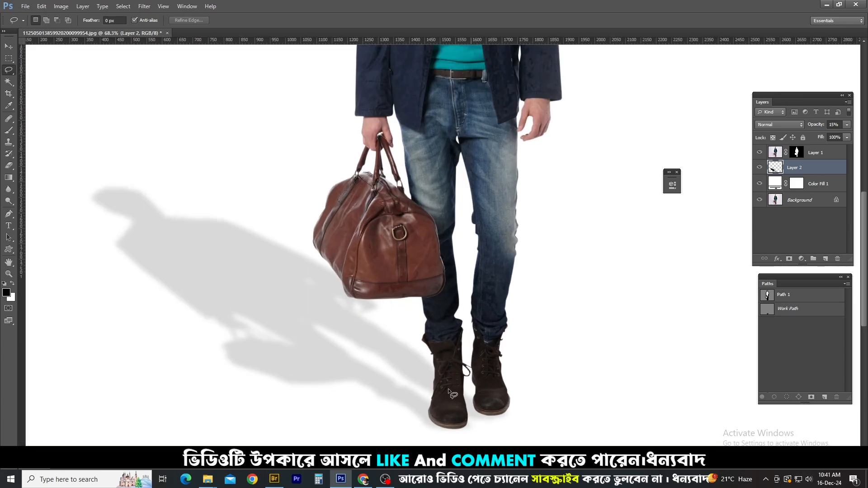
{"action": "mouse_move", "coordinate": [449, 389]}
{"action": "left_mouse_down"}
{"action": "mouse_move", "coordinate": [445, 306]}
{"action": "mouse_move", "coordinate": [464, 258]}
{"action": "left_mouse_up"}
{"action": "scroll", "coordinate": [444, 349], "scroll_direction": "up", "scroll_amount": 3}
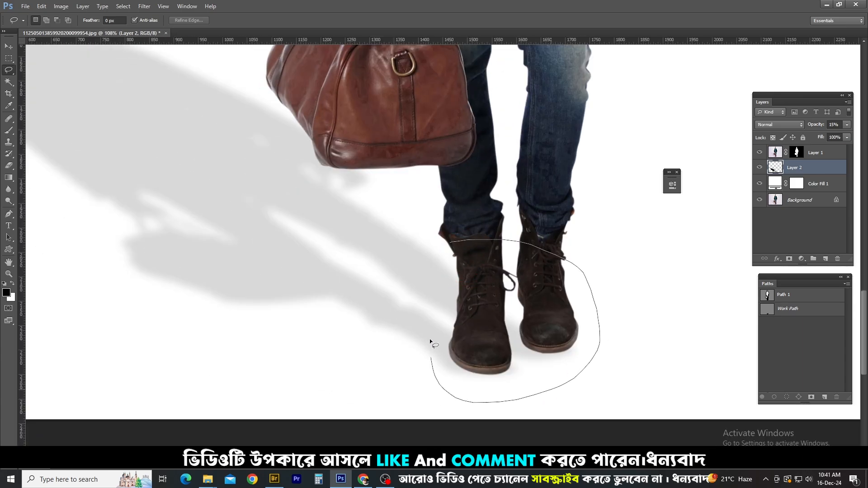
{"action": "left_click_drag", "start_coordinate": [429, 339], "coordinate": [427, 302]}
{"action": "key", "text": "ctrl+d"}
{"action": "scroll", "coordinate": [475, 302], "scroll_direction": "down", "scroll_amount": 3}
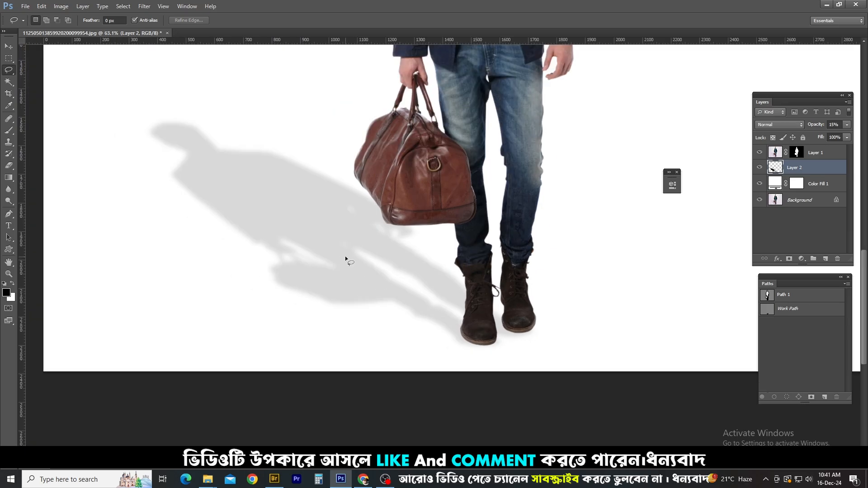
Add a white layer mask to the shadow layer, Layer 2
{"action": "scroll", "coordinate": [404, 299], "scroll_direction": "down", "scroll_amount": 3}
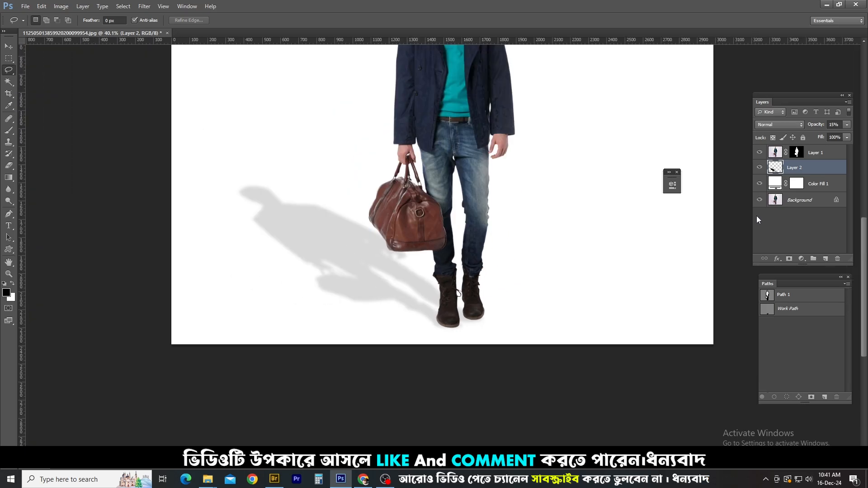
{"action": "left_click", "coordinate": [789, 258]}
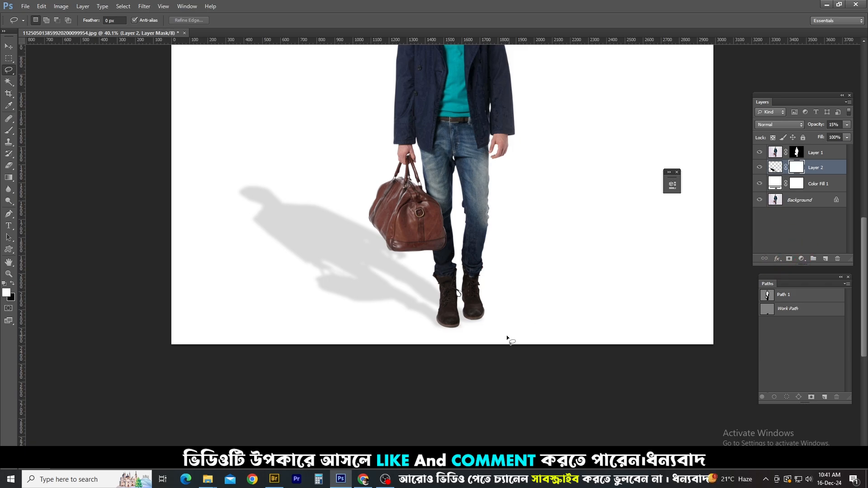
{"action": "scroll", "coordinate": [506, 335], "scroll_direction": "up", "scroll_amount": 5}
{"action": "scroll", "coordinate": [454, 281], "scroll_direction": "down", "scroll_amount": 4}
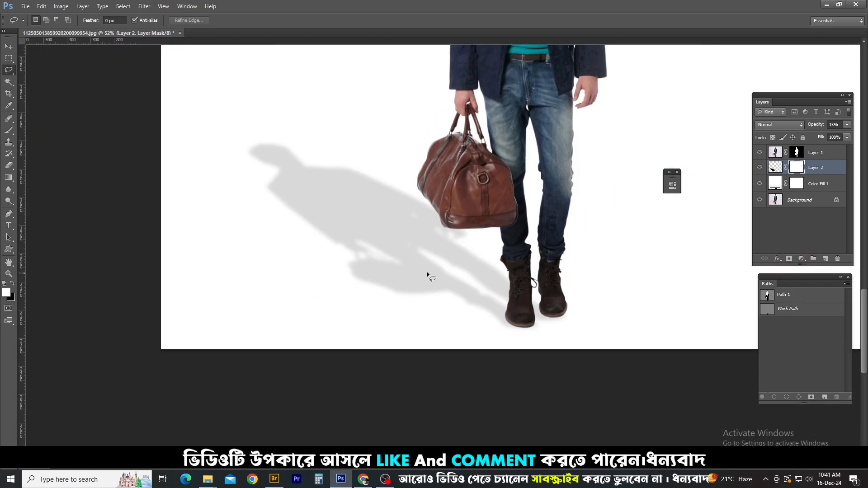
Fade the head and upper body of the shadow on Layer 2's mask with a large soft Eraser at 18% opacity
{"action": "key", "text": "e"}
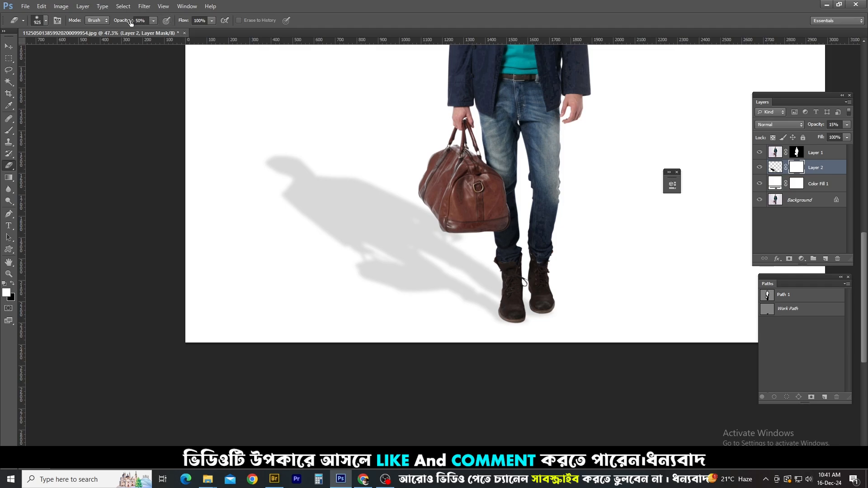
{"action": "left_click_drag", "start_coordinate": [131, 22], "coordinate": [113, 21]}
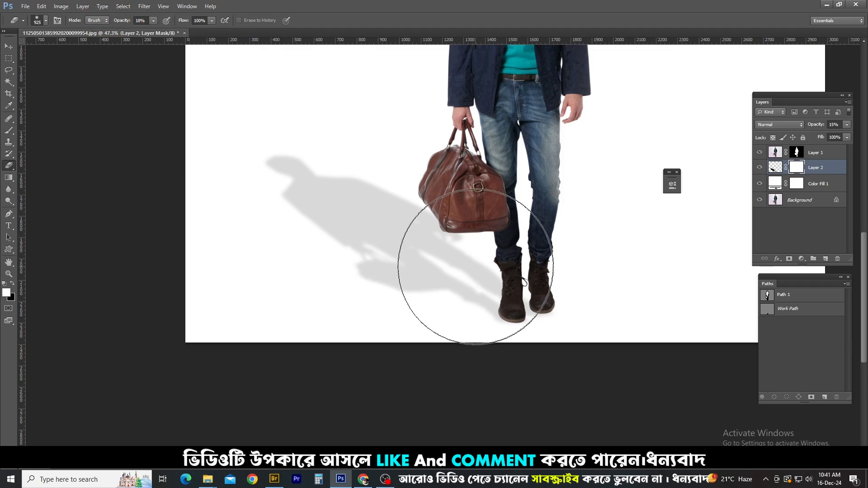
{"action": "left_click_drag", "start_coordinate": [314, 197], "coordinate": [372, 205]}
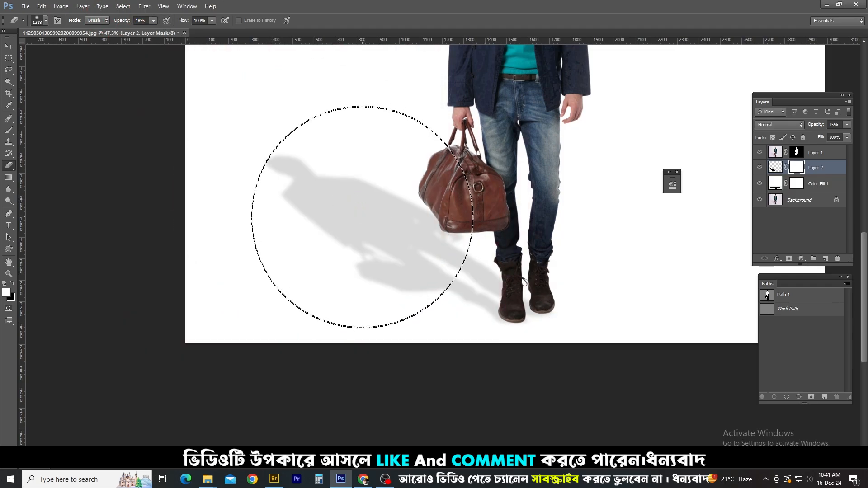
{"action": "mouse_move", "coordinate": [250, 139]}
{"action": "left_mouse_down"}
{"action": "mouse_move", "coordinate": [406, 227]}
{"action": "mouse_move", "coordinate": [376, 154]}
{"action": "left_mouse_up"}
{"action": "mouse_move", "coordinate": [273, 113]}
{"action": "left_mouse_down"}
{"action": "mouse_move", "coordinate": [359, 165]}
{"action": "mouse_move", "coordinate": [298, 172]}
{"action": "left_mouse_up"}
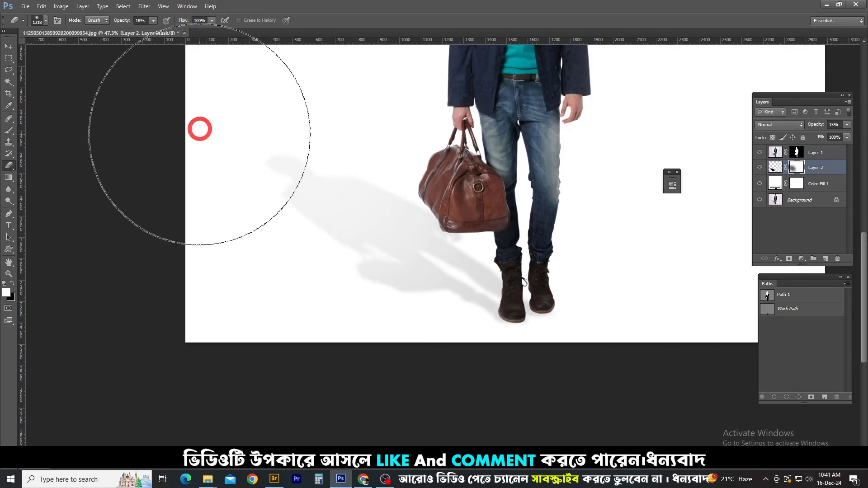
{"action": "scroll", "coordinate": [243, 145], "scroll_direction": "down", "scroll_amount": 2}
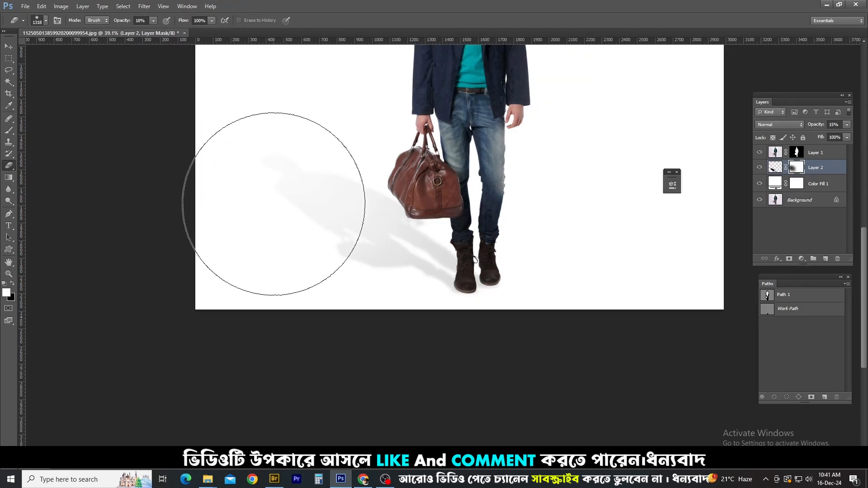
{"action": "scroll", "coordinate": [351, 96], "scroll_direction": "down", "scroll_amount": 2}
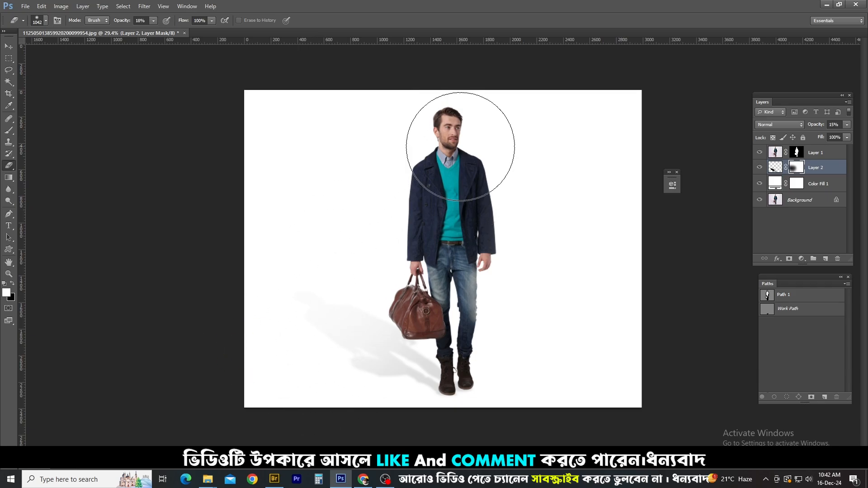
{"action": "scroll", "coordinate": [475, 349], "scroll_direction": "up", "scroll_amount": 2}
{"action": "scroll", "coordinate": [465, 362], "scroll_direction": "down", "scroll_amount": 2}
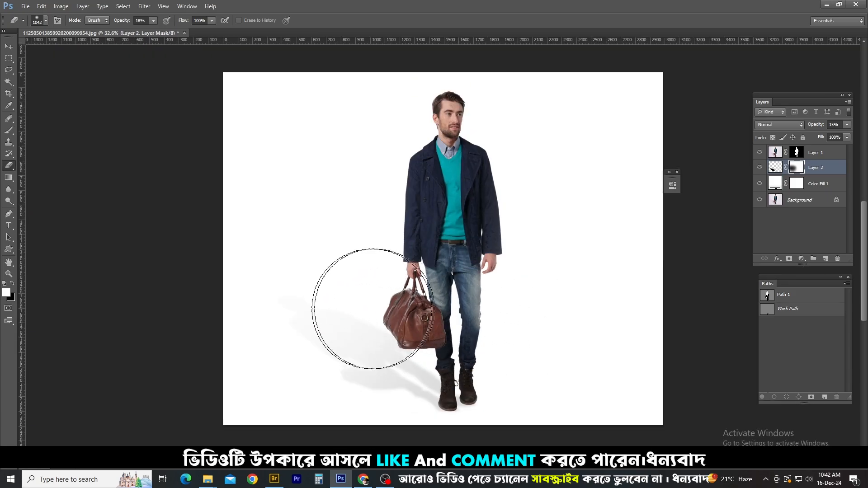
Create a new empty layer directly above Layer 2 for a contact shadow under the boots
{"action": "key", "text": "p"}
{"action": "scroll", "coordinate": [463, 360], "scroll_direction": "up", "scroll_amount": 3}
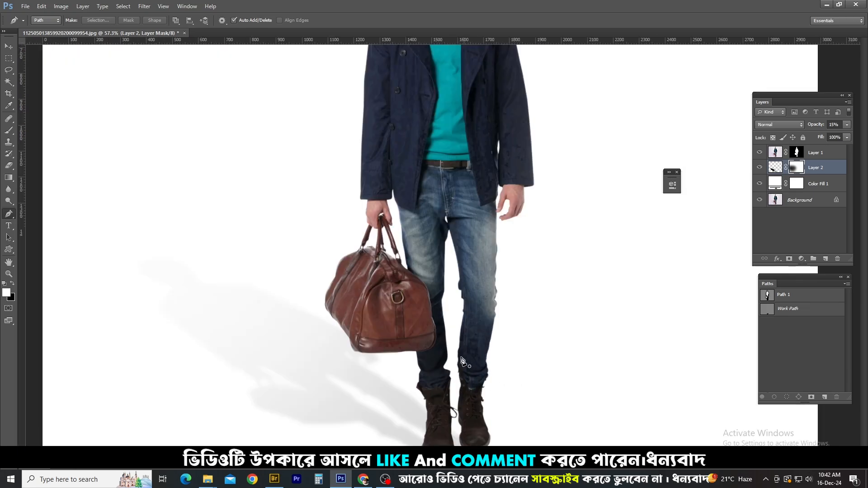
{"action": "scroll", "coordinate": [462, 360], "scroll_direction": "down", "scroll_amount": 3}
{"action": "scroll", "coordinate": [501, 291], "scroll_direction": "up", "scroll_amount": 5}
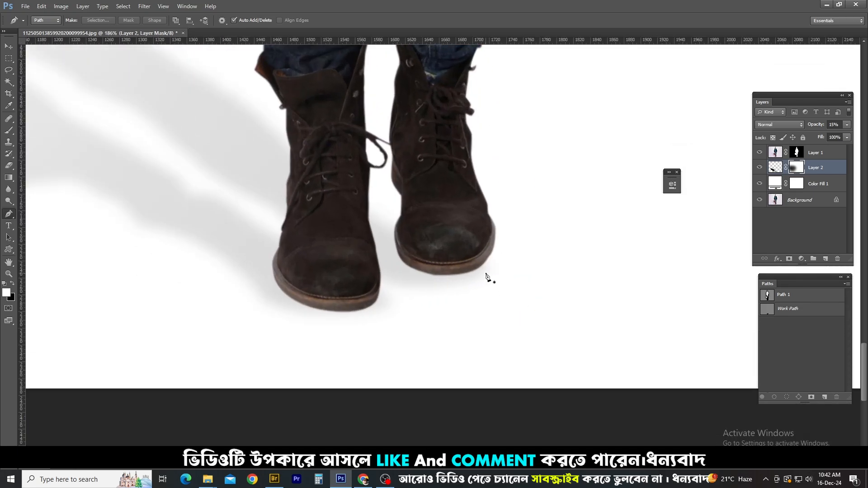
{"action": "scroll", "coordinate": [495, 250], "scroll_direction": "up", "scroll_amount": 2}
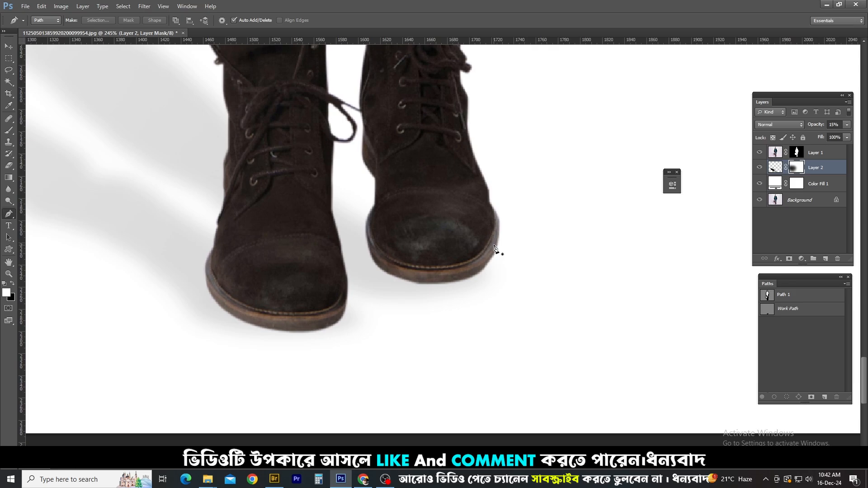
{"action": "key", "text": "ctrl+shift+alt+n"}
{"action": "scroll", "coordinate": [513, 235], "scroll_direction": "up", "scroll_amount": 2}
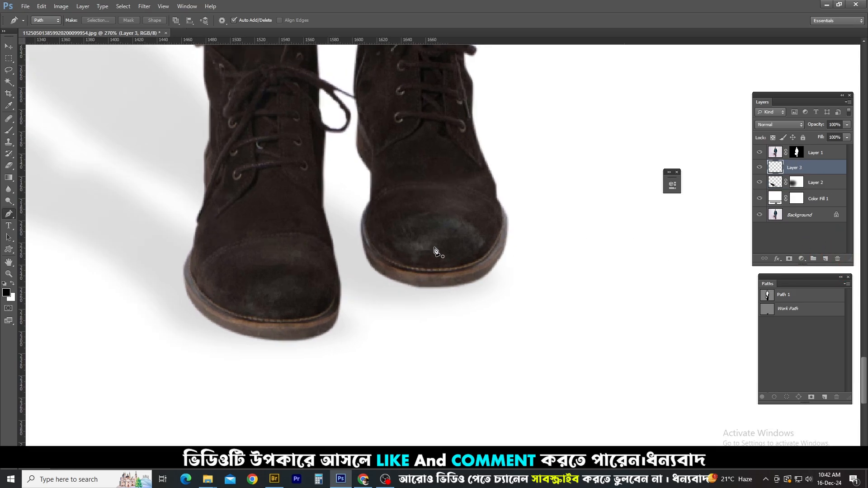
Draw a closed Pen path just outside the sole of the rear boot, cutting back across its toe
{"action": "left_click_drag", "start_coordinate": [524, 209], "coordinate": [533, 231]}
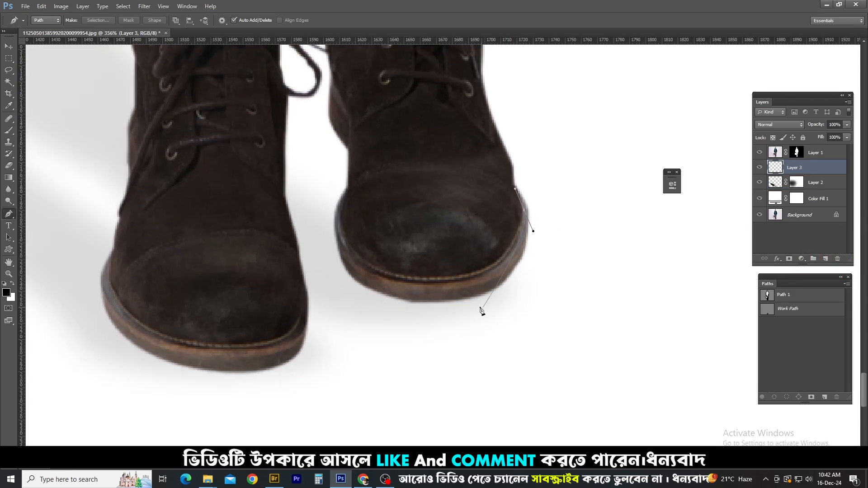
{"action": "left_click_drag", "start_coordinate": [468, 305], "coordinate": [397, 316]}
{"action": "left_click_drag", "start_coordinate": [336, 263], "coordinate": [319, 228]}
{"action": "left_click_drag", "start_coordinate": [338, 189], "coordinate": [360, 137]}
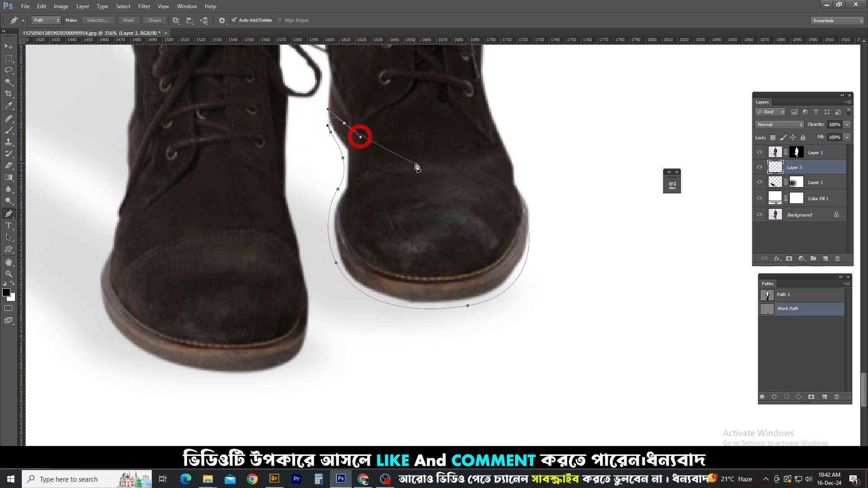
{"action": "left_click", "coordinate": [524, 211]}
Draw a second closed Pen path just outside the sole of the front boot, cutting back across its toe
{"action": "left_click_drag", "start_coordinate": [334, 282], "coordinate": [489, 193]}
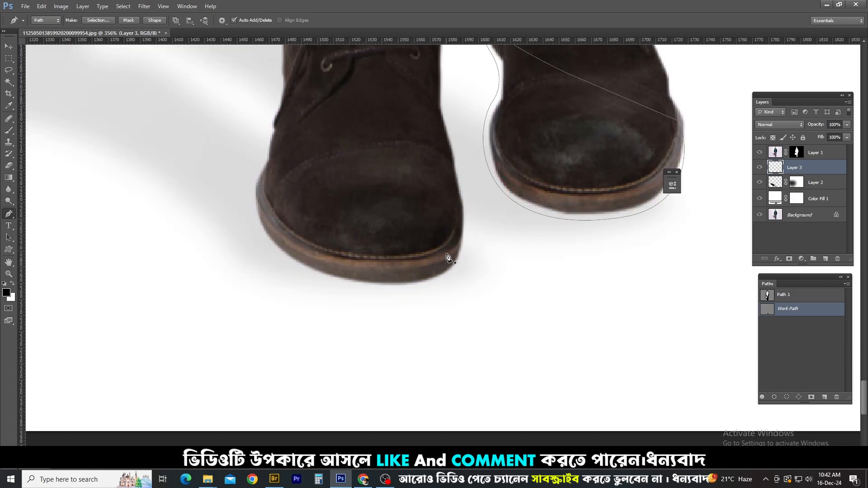
{"action": "left_click_drag", "start_coordinate": [462, 251], "coordinate": [465, 255]}
{"action": "left_click_drag", "start_coordinate": [372, 288], "coordinate": [290, 276]}
{"action": "left_click_drag", "start_coordinate": [251, 213], "coordinate": [244, 193]}
{"action": "left_click_drag", "start_coordinate": [263, 161], "coordinate": [271, 153]}
{"action": "left_click_drag", "start_coordinate": [282, 105], "coordinate": [294, 85]}
{"action": "left_click", "coordinate": [370, 134]}
{"action": "left_click", "coordinate": [460, 232]}
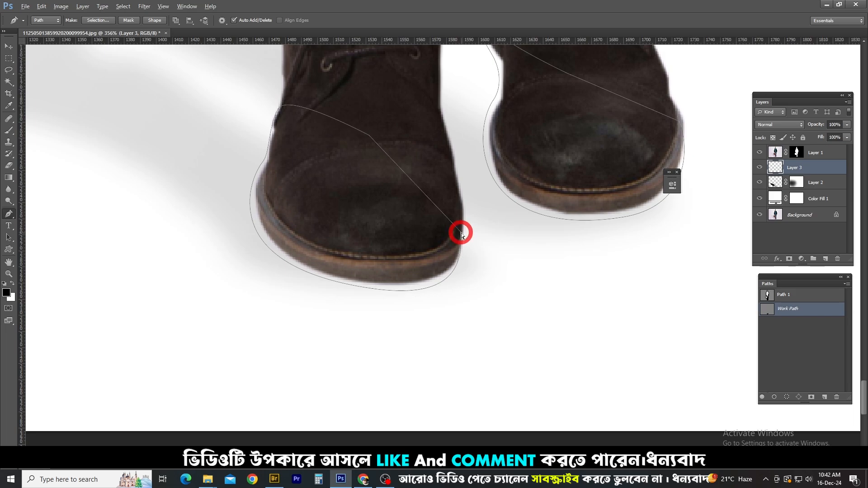
Convert both boot paths to a feathered selection, fill it with black on Layer 3, and deselect
{"action": "key", "text": "ctrl+Return"}
{"action": "key", "text": "shift+F6"}
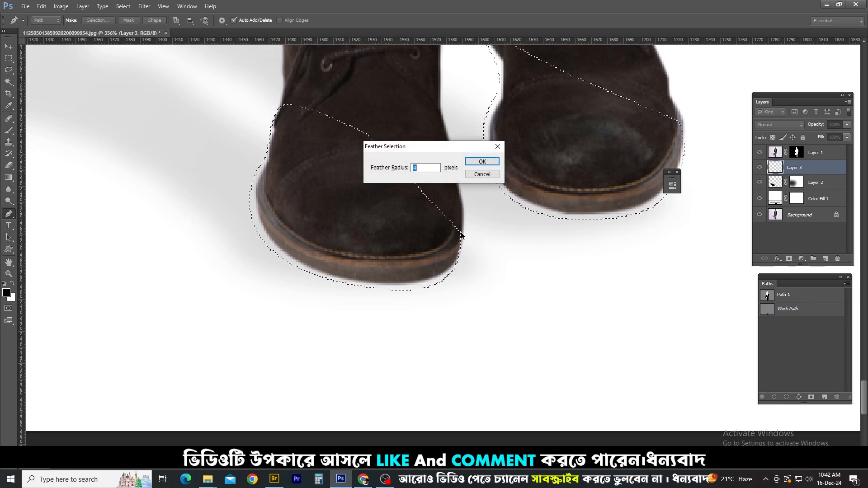
{"action": "key", "text": "Return"}
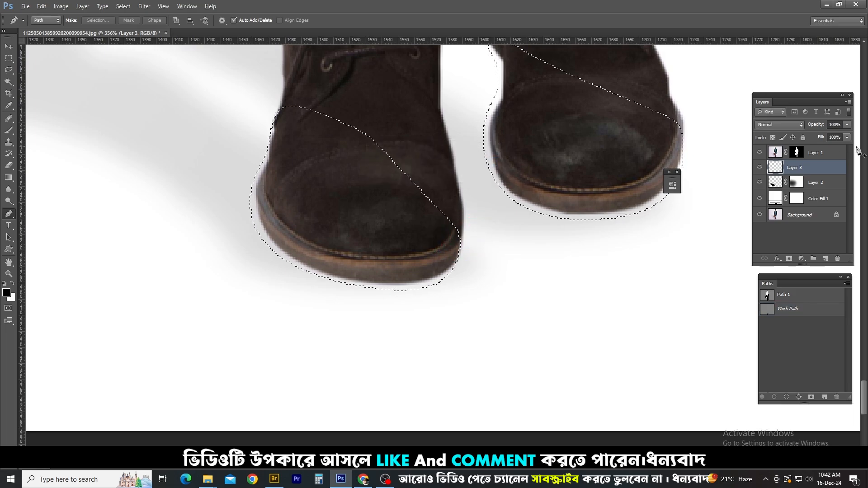
{"action": "key", "text": "alt+Delete"}
{"action": "key", "text": "ctrl+d"}
{"action": "scroll", "coordinate": [583, 254], "scroll_direction": "down", "scroll_amount": 6}
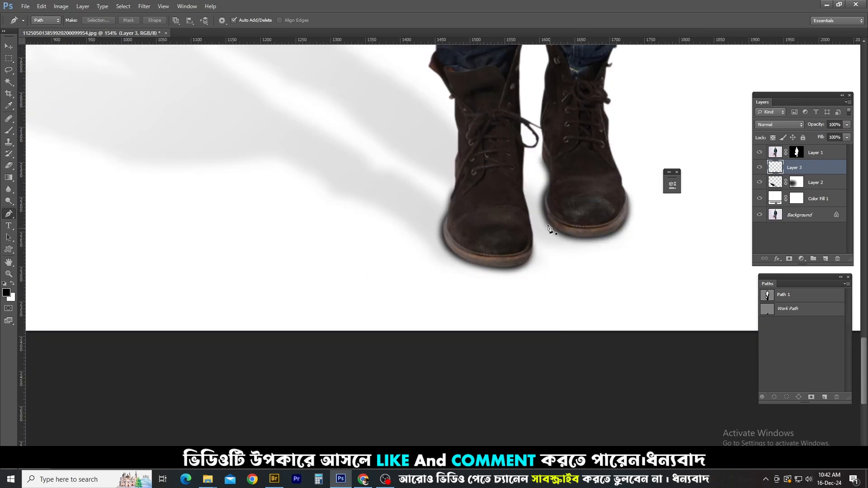
Soften the edges of the black contact shadow around both boots with a small Eraser at 18% opacity
{"action": "key", "text": "e"}
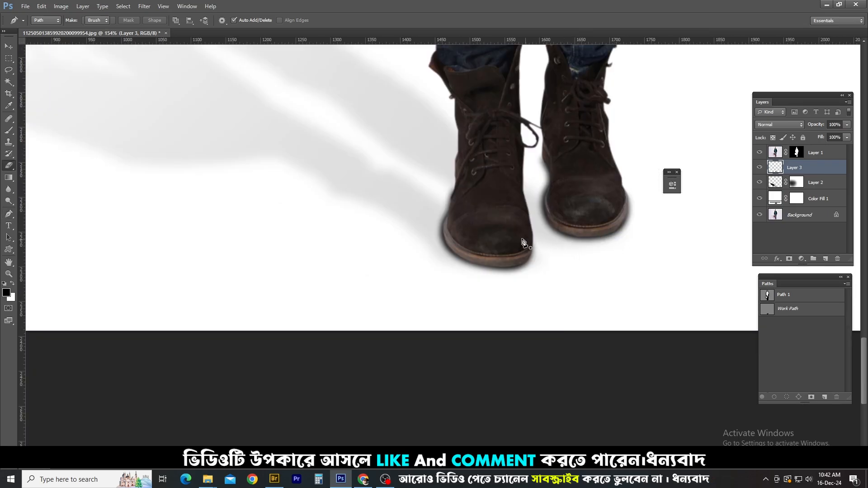
{"action": "left_click_drag", "start_coordinate": [542, 220], "coordinate": [214, 214]}
{"action": "mouse_move", "coordinate": [439, 237]}
{"action": "left_mouse_down"}
{"action": "mouse_move", "coordinate": [437, 198]}
{"action": "mouse_move", "coordinate": [491, 266]}
{"action": "mouse_move", "coordinate": [554, 257]}
{"action": "mouse_move", "coordinate": [533, 147]}
{"action": "mouse_move", "coordinate": [619, 206]}
{"action": "mouse_move", "coordinate": [604, 237]}
{"action": "mouse_move", "coordinate": [480, 250]}
{"action": "mouse_move", "coordinate": [441, 216]}
{"action": "mouse_move", "coordinate": [497, 256]}
{"action": "mouse_move", "coordinate": [522, 261]}
{"action": "mouse_move", "coordinate": [461, 257]}
{"action": "mouse_move", "coordinate": [428, 220]}
{"action": "mouse_move", "coordinate": [446, 195]}
{"action": "mouse_move", "coordinate": [432, 191]}
{"action": "mouse_move", "coordinate": [524, 175]}
{"action": "mouse_move", "coordinate": [527, 148]}
{"action": "left_mouse_up"}
{"action": "mouse_move", "coordinate": [527, 148]}
{"action": "left_mouse_down"}
{"action": "mouse_move", "coordinate": [528, 225]}
{"action": "mouse_move", "coordinate": [578, 245]}
{"action": "mouse_move", "coordinate": [634, 217]}
{"action": "mouse_move", "coordinate": [662, 171]}
{"action": "left_mouse_up"}
{"action": "mouse_move", "coordinate": [662, 170]}
{"action": "left_mouse_down"}
{"action": "mouse_move", "coordinate": [657, 237]}
{"action": "mouse_move", "coordinate": [600, 284]}
{"action": "mouse_move", "coordinate": [402, 292]}
{"action": "left_mouse_up"}
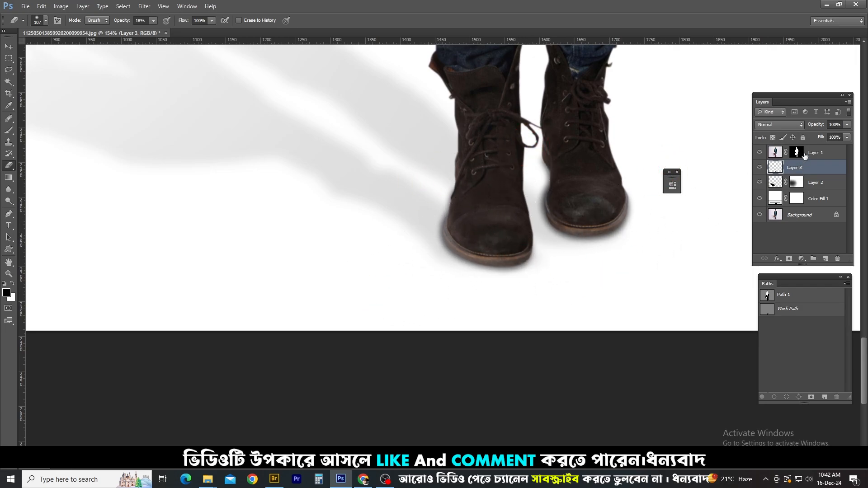
Lower the opacity of the contact shadow layer, Layer 3, to 66%, judging it both up close and on the whole figure
{"action": "left_click_drag", "start_coordinate": [814, 128], "coordinate": [816, 127]}
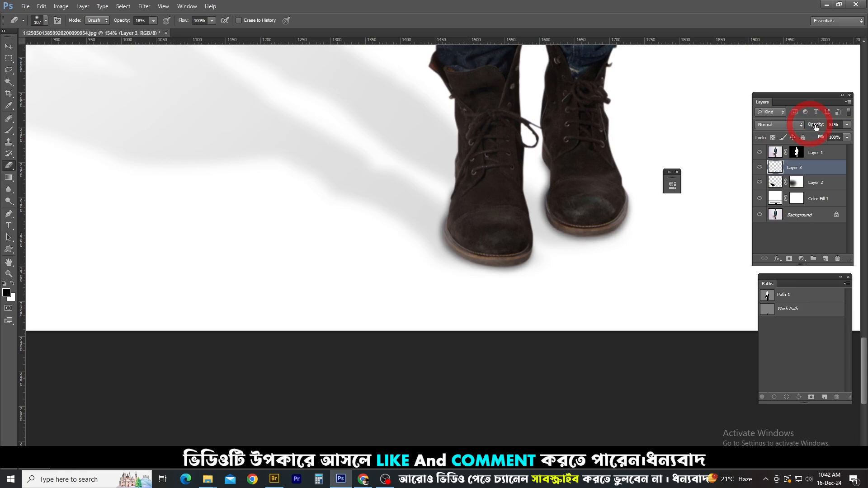
{"action": "left_click_drag", "start_coordinate": [541, 223], "coordinate": [505, 191]}
{"action": "scroll", "coordinate": [515, 210], "scroll_direction": "down", "scroll_amount": 7}
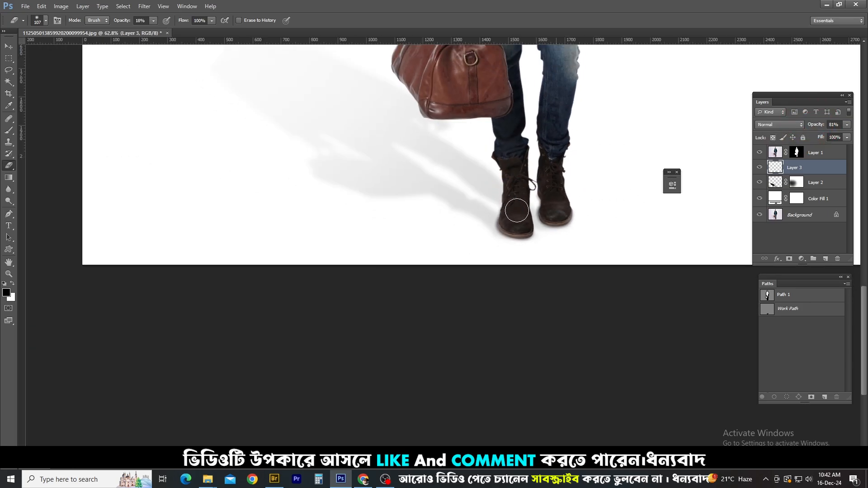
{"action": "key", "text": "ctrl+0"}
{"action": "scroll", "coordinate": [454, 388], "scroll_direction": "up", "scroll_amount": 5}
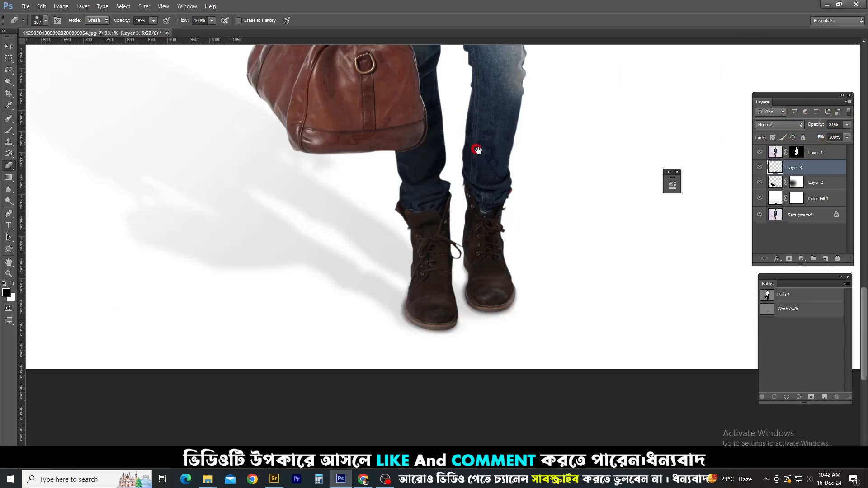
{"action": "left_click_drag", "start_coordinate": [814, 127], "coordinate": [810, 126]}
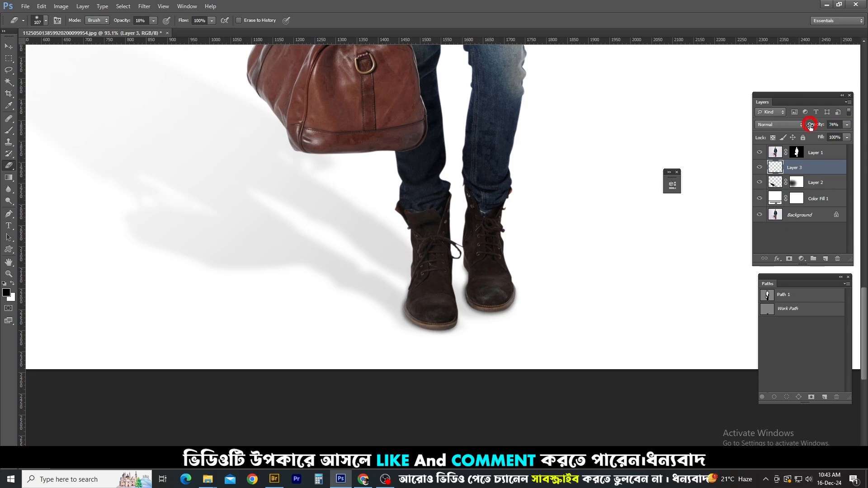
{"action": "left_click_drag", "start_coordinate": [572, 272], "coordinate": [513, 280]}
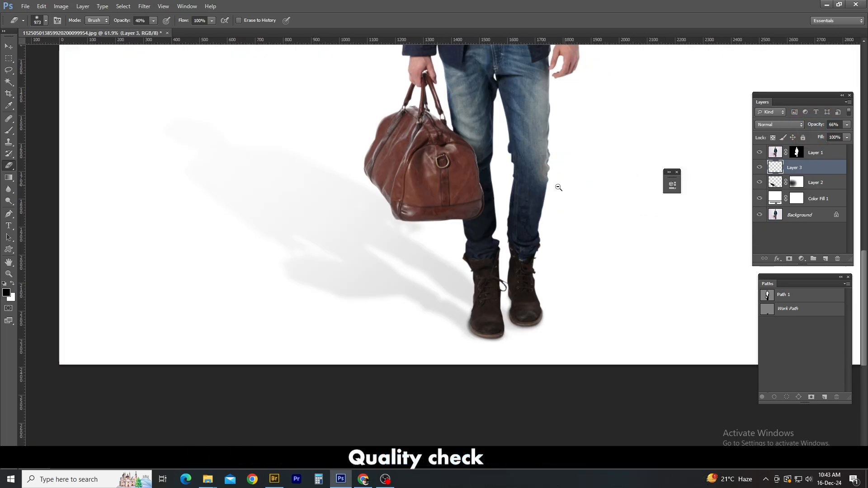
{"action": "scroll", "coordinate": [559, 187], "scroll_direction": "down", "scroll_amount": 3}
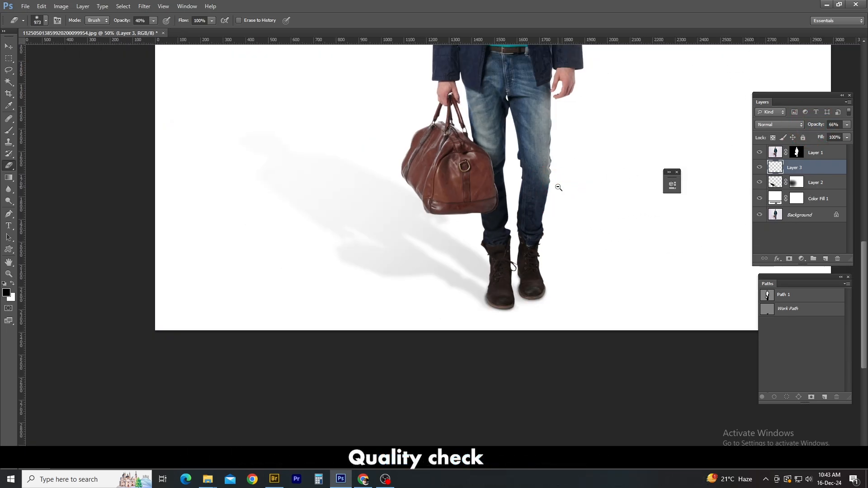
Preview the Color Fill 1 background in red, #fe0404, to check the cutout edges and the shadow
{"action": "double_click", "coordinate": [775, 199]}
{"action": "left_click", "coordinate": [680, 260]}
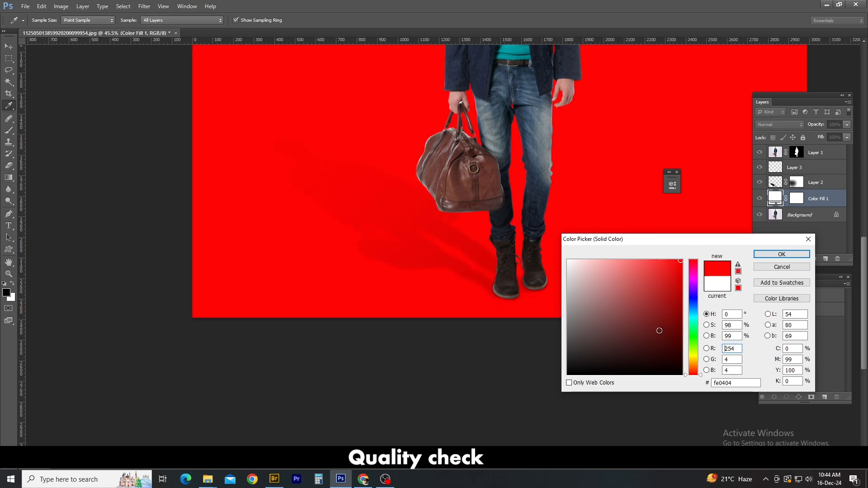
{"action": "left_click_drag", "start_coordinate": [384, 212], "coordinate": [330, 269]}
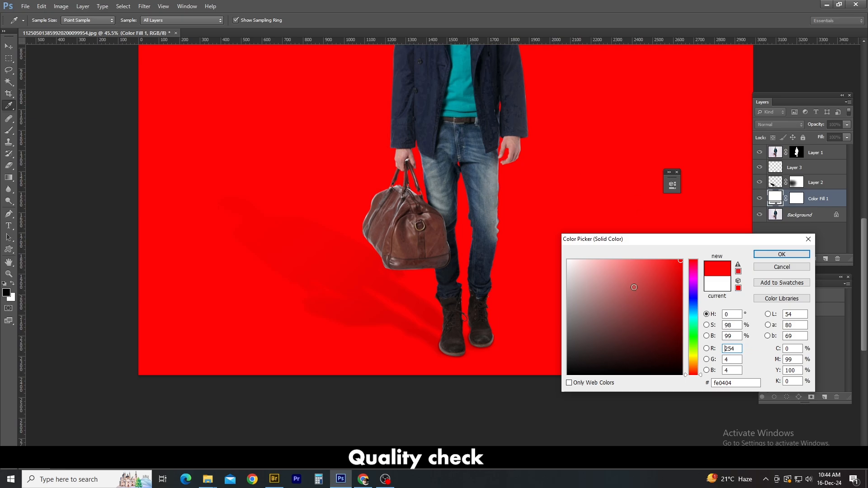
Preview the Color Fill 1 background in bright blue, #0515eb, and check the whole figure, bag and shadow against it
{"action": "left_click", "coordinate": [688, 299]}
{"action": "left_click_drag", "start_coordinate": [669, 316], "coordinate": [682, 268]}
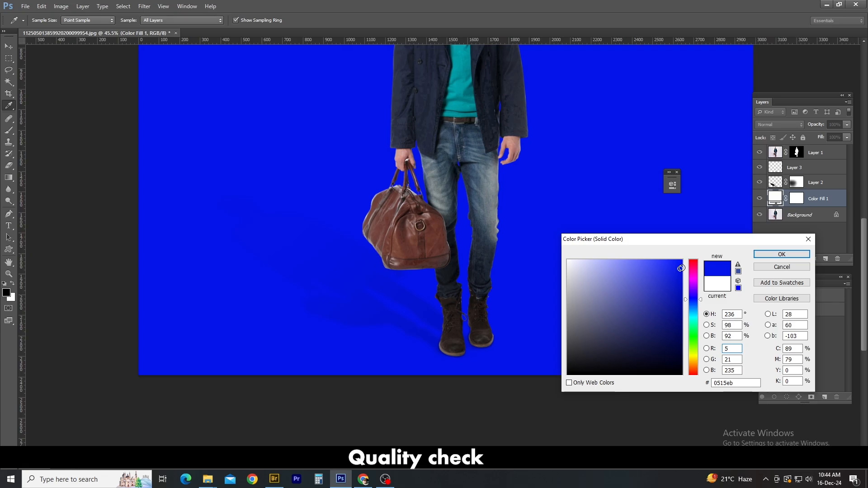
{"action": "key", "text": "alt+space"}
{"action": "left_click", "coordinate": [517, 235], "text": "alt"}
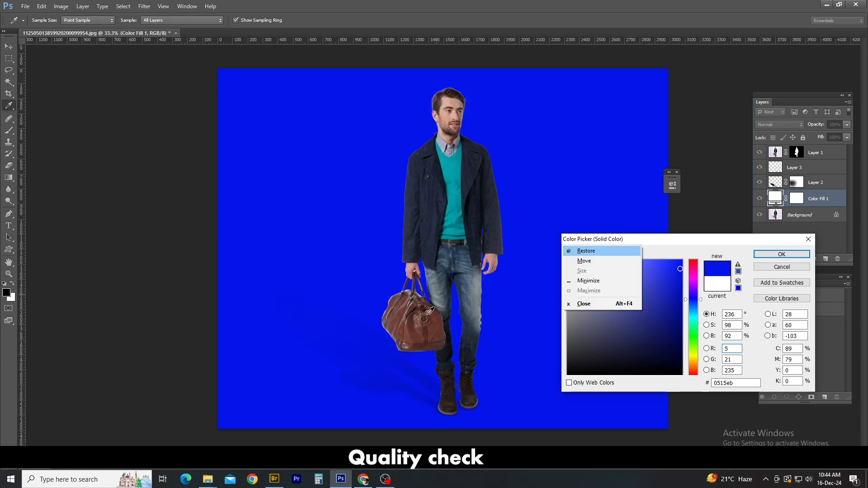
{"action": "left_click", "coordinate": [353, 340], "text": "ctrl"}
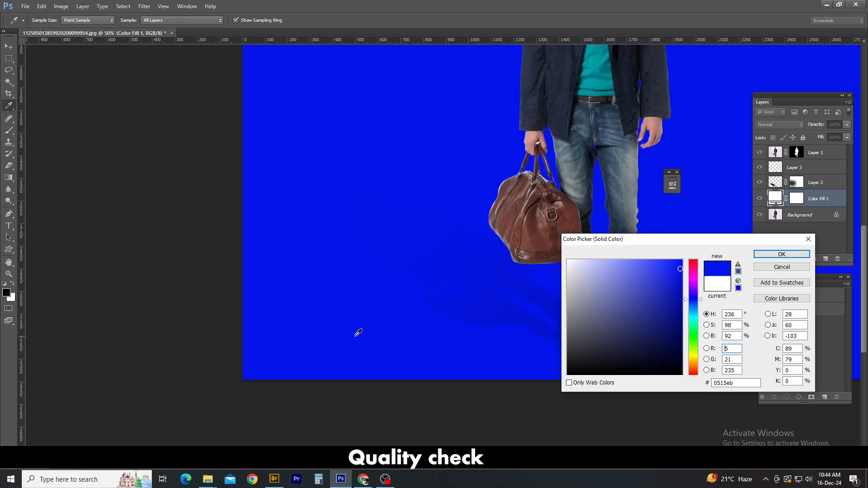
Darken the Color Fill 1 background to blue #000b9b, check the lower figure against it, and apply the colour
{"action": "left_click", "coordinate": [681, 305]}
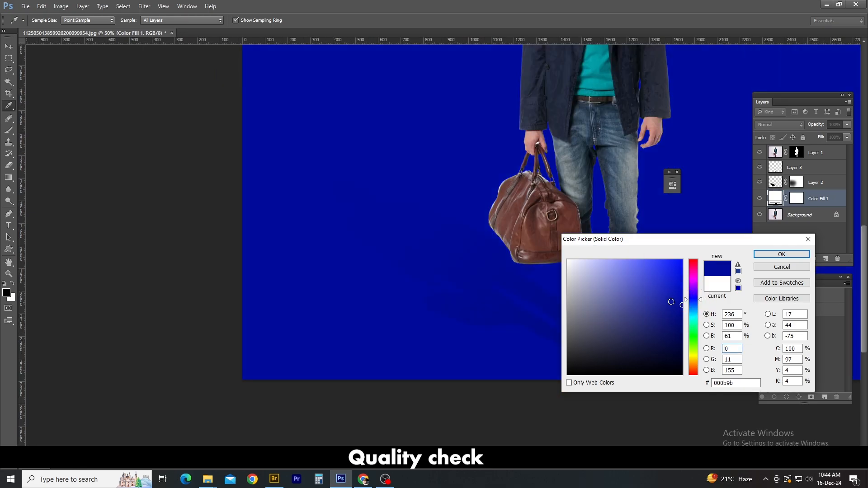
{"action": "left_click_drag", "start_coordinate": [394, 230], "coordinate": [316, 239]}
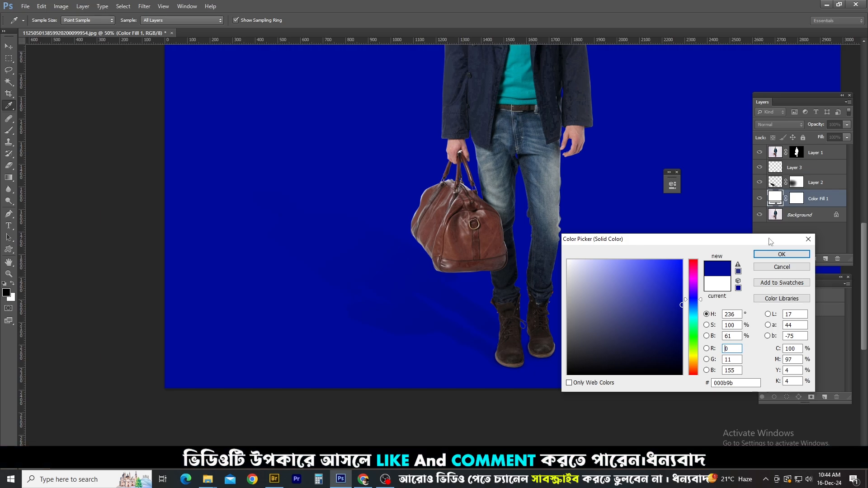
{"action": "left_click", "coordinate": [789, 268]}
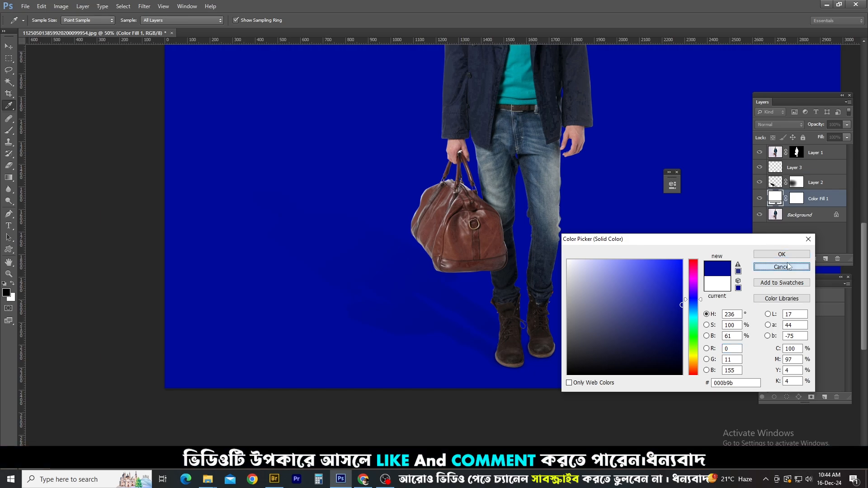
{"action": "left_click", "coordinate": [782, 254]}
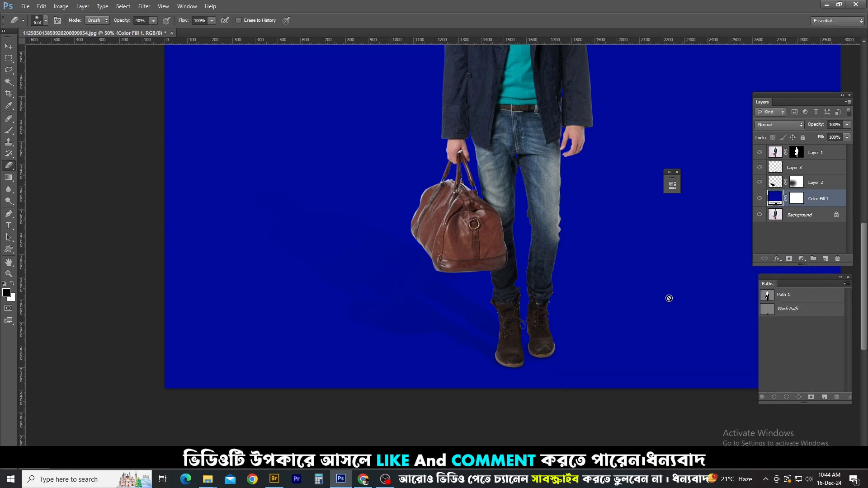
Return the Color Fill 1 background to white
{"action": "scroll", "coordinate": [614, 321], "scroll_direction": "down", "scroll_amount": 4}
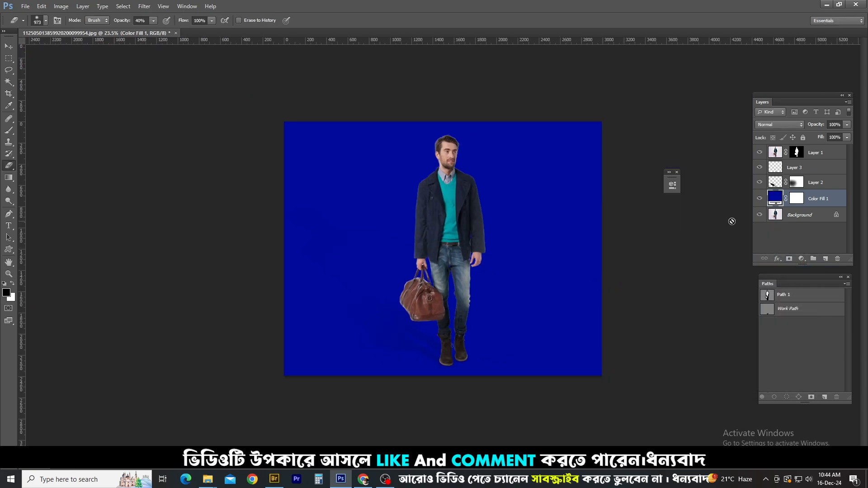
{"action": "double_click", "coordinate": [776, 199]}
{"action": "left_click", "coordinate": [451, 164]}
{"action": "key", "text": "Return"}
{"action": "key", "text": "e"}
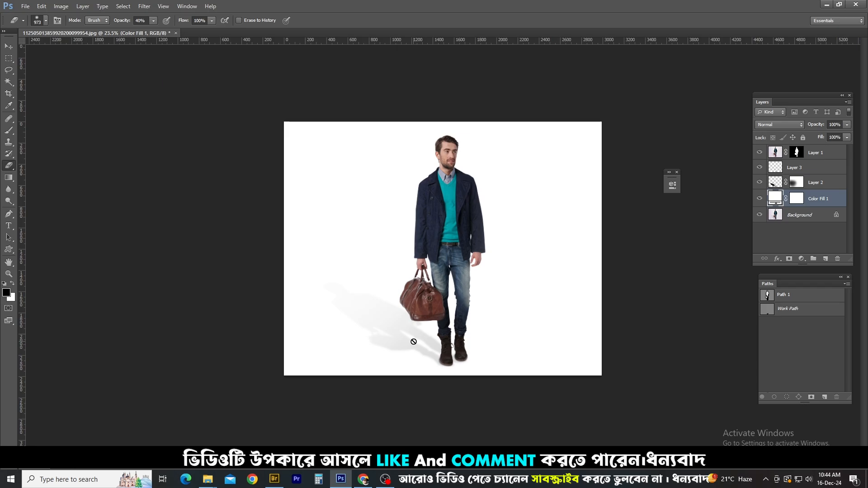
{"action": "key", "text": "ctrl+0"}
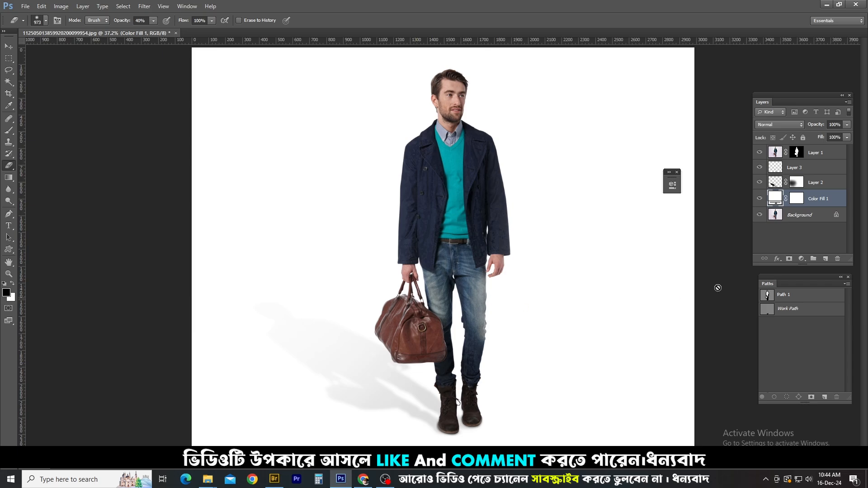
Fade more of the cast shadow's far end on Layer 2's mask with the Eraser at 40% opacity
{"action": "left_click", "coordinate": [797, 182]}
{"action": "key", "text": "x"}
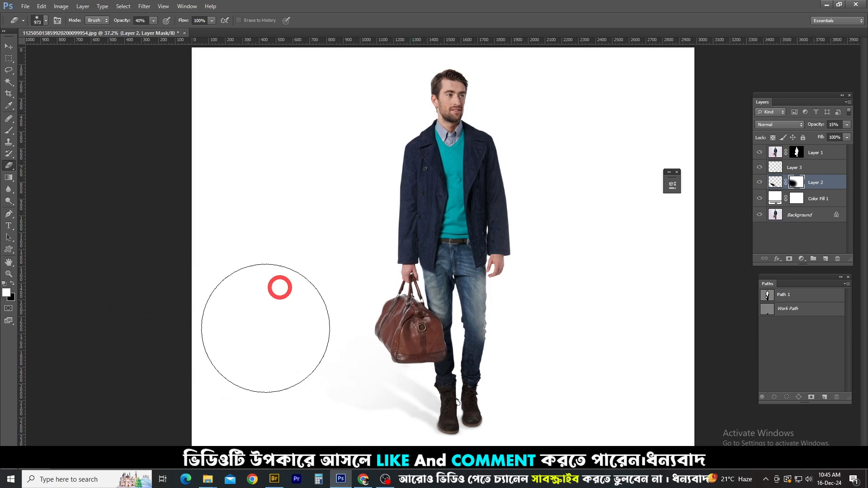
{"action": "key", "text": "ctrl+minus"}
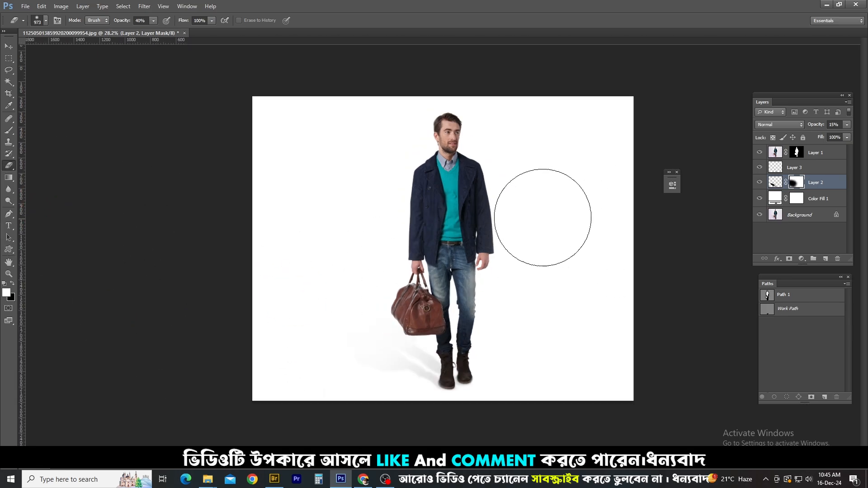
Preview the Color Fill 1 background in blue, #0034c9, to check the faded shadow, and discard the colour change
{"action": "double_click", "coordinate": [774, 197]}
{"action": "left_click", "coordinate": [681, 283]}
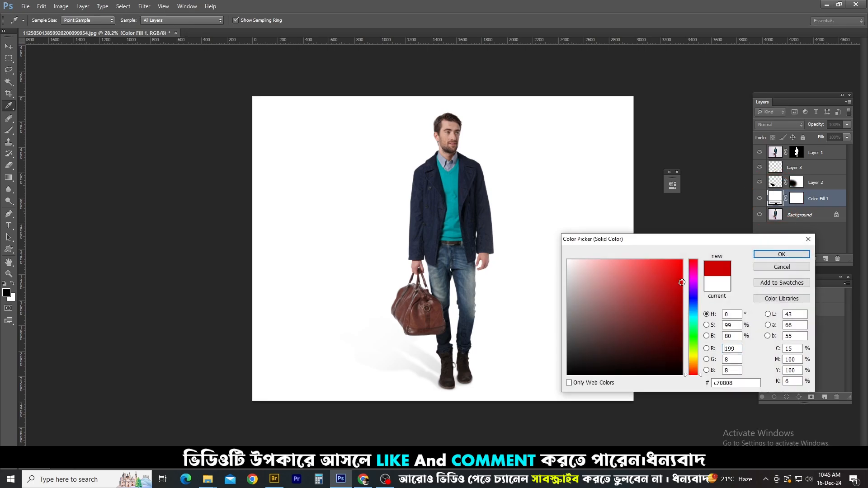
{"action": "left_click", "coordinate": [696, 303]}
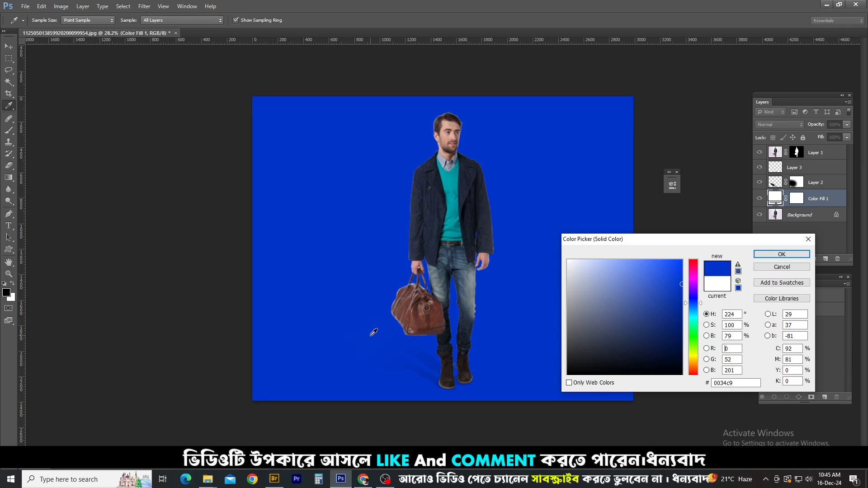
{"action": "left_click", "coordinate": [782, 266]}
{"action": "key", "text": "e"}
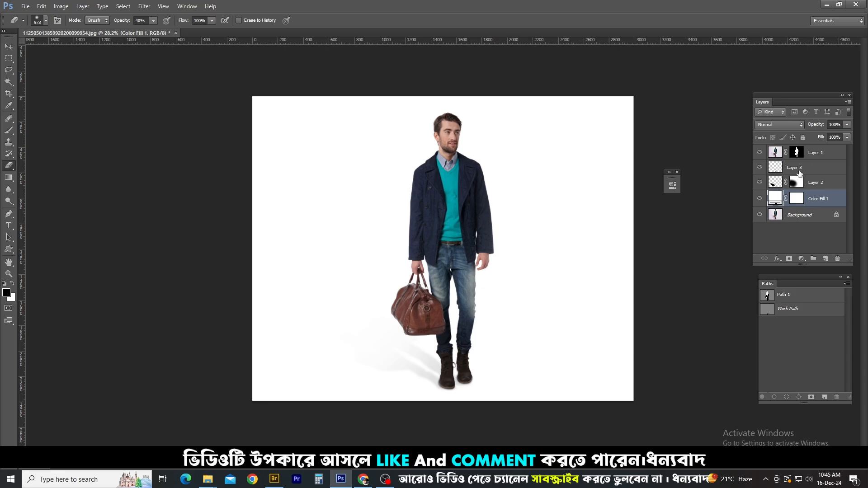
Delete the cast shadow layer, Layer 2, and check the contact shadow around both boots up close
{"action": "mouse_move", "coordinate": [441, 379]}
{"action": "left_mouse_down"}
{"action": "mouse_move", "coordinate": [492, 401]}
{"action": "mouse_move", "coordinate": [519, 286]}
{"action": "left_mouse_up"}
{"action": "left_click_drag", "start_coordinate": [497, 251], "coordinate": [468, 226]}
{"action": "mouse_move", "coordinate": [486, 138]}
{"action": "left_mouse_down"}
{"action": "mouse_move", "coordinate": [481, 210]}
{"action": "mouse_move", "coordinate": [497, 151]}
{"action": "left_mouse_up"}
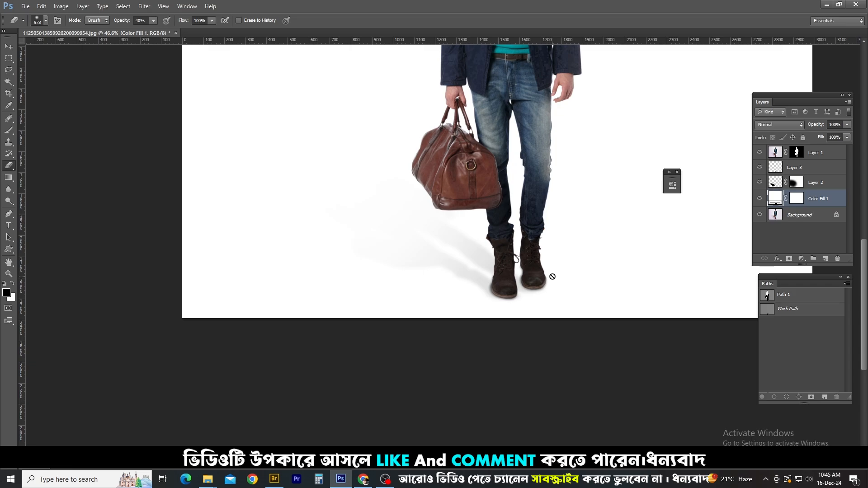
{"action": "left_click", "coordinate": [809, 182]}
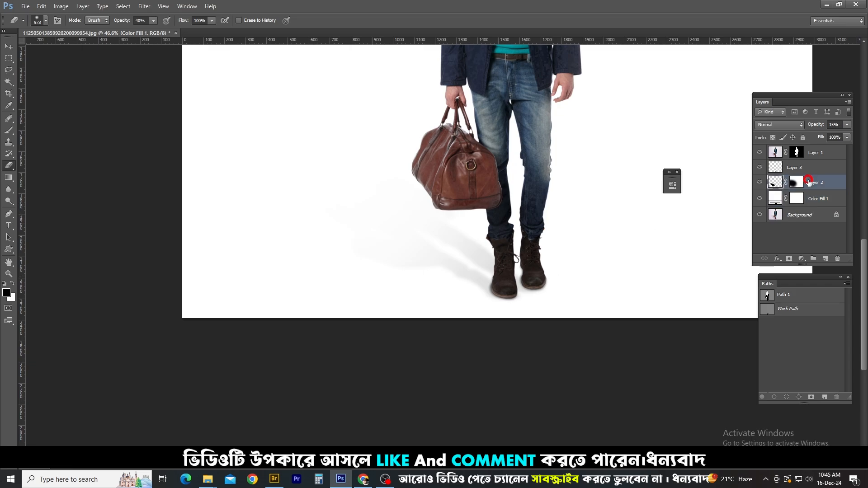
{"action": "key", "text": "Delete"}
{"action": "left_click_drag", "start_coordinate": [512, 309], "coordinate": [537, 297]}
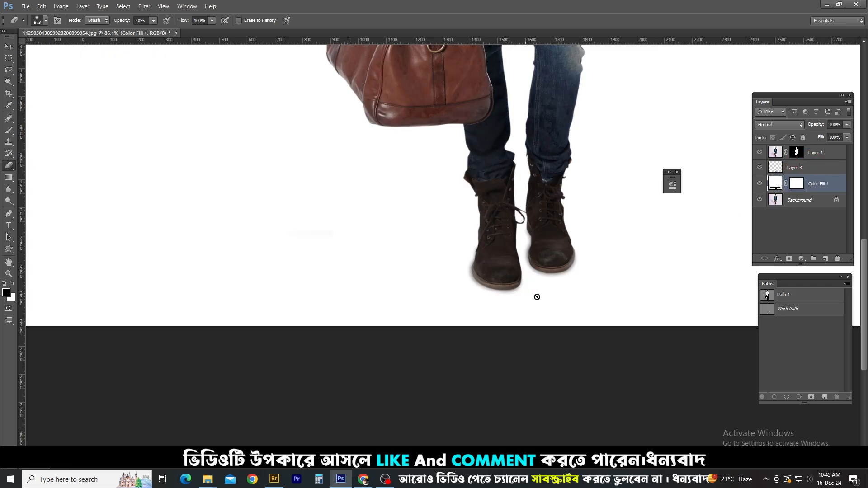
{"action": "scroll", "coordinate": [573, 255], "scroll_direction": "up", "scroll_amount": 4}
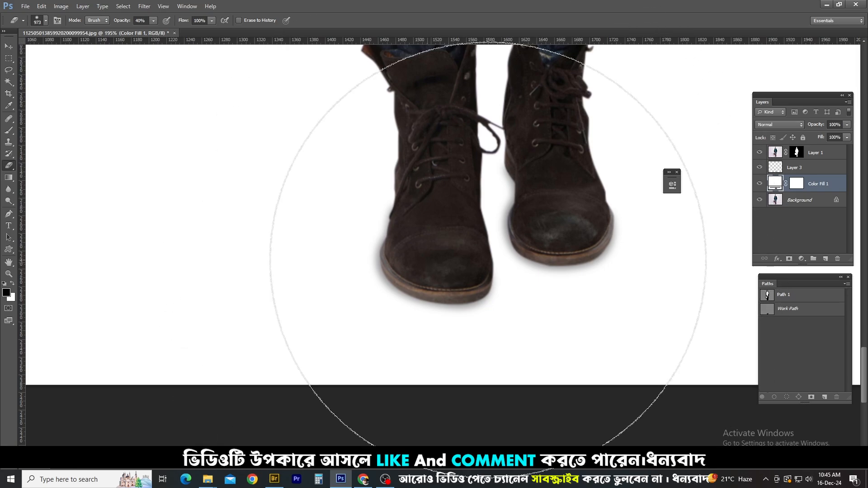
Outline the whole figure, the head and the former cast shadow area with the Lasso, discarding each selection
{"action": "scroll", "coordinate": [507, 248], "scroll_direction": "down", "scroll_amount": 3}
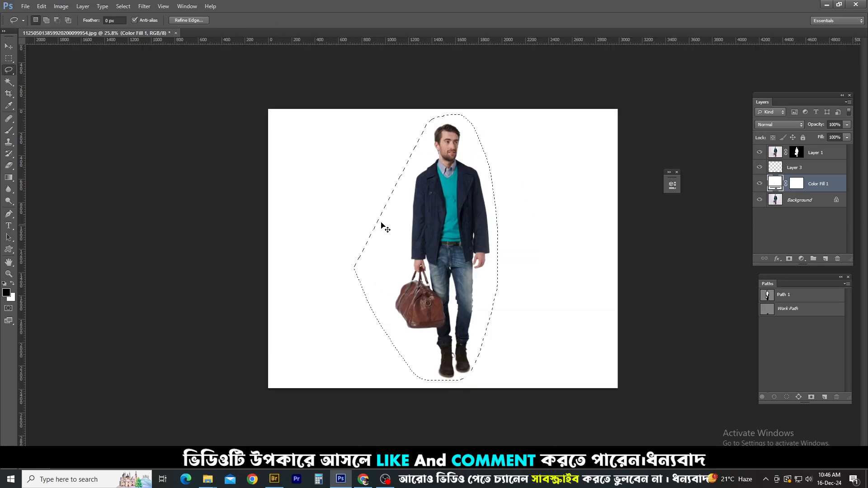
{"action": "key", "text": "ctrl+d"}
{"action": "scroll", "coordinate": [457, 164], "scroll_direction": "up", "scroll_amount": 2}
{"action": "mouse_move", "coordinate": [409, 60]}
{"action": "left_mouse_down"}
{"action": "mouse_move", "coordinate": [478, 55]}
{"action": "mouse_move", "coordinate": [414, 99]}
{"action": "left_mouse_up"}
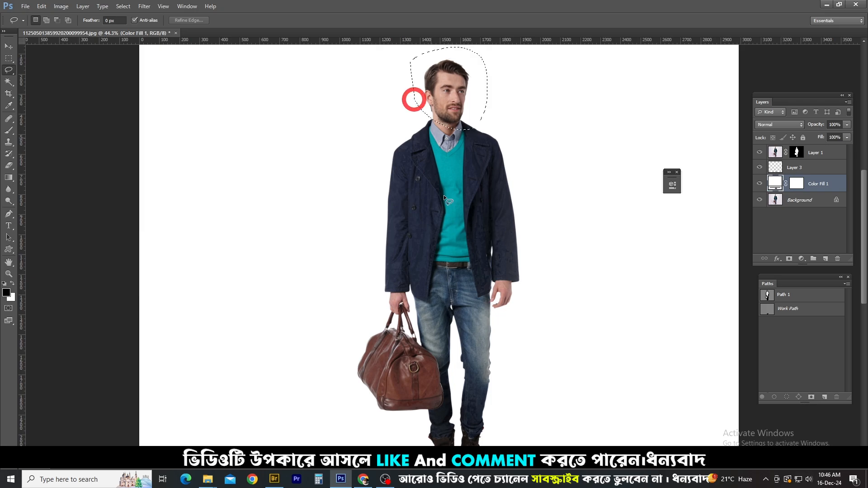
{"action": "scroll", "coordinate": [423, 150], "scroll_direction": "down", "scroll_amount": 5}
{"action": "mouse_move", "coordinate": [317, 278]}
{"action": "left_mouse_down"}
{"action": "mouse_move", "coordinate": [376, 280]}
{"action": "mouse_move", "coordinate": [479, 338]}
{"action": "mouse_move", "coordinate": [472, 386]}
{"action": "mouse_move", "coordinate": [329, 342]}
{"action": "mouse_move", "coordinate": [319, 274]}
{"action": "left_mouse_up"}
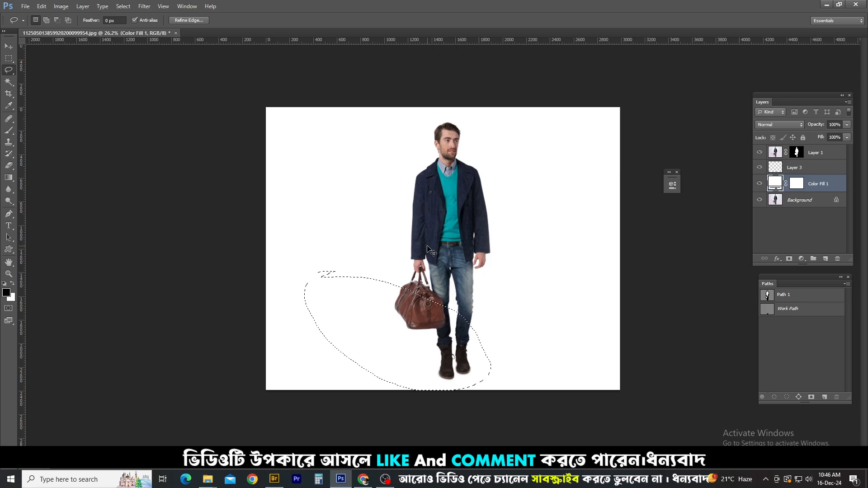
{"action": "key", "text": "ctrl+d"}
{"action": "scroll", "coordinate": [452, 317], "scroll_direction": "up", "scroll_amount": 2}
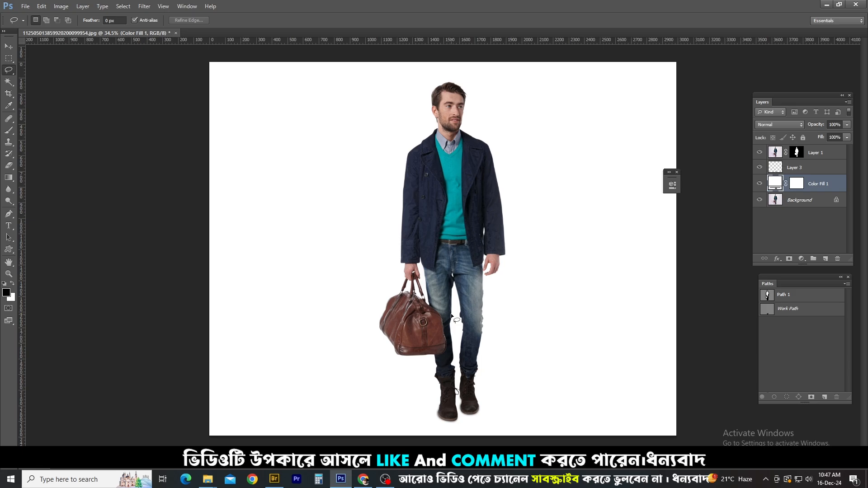
{"action": "scroll", "coordinate": [490, 240], "scroll_direction": "down", "scroll_amount": 2}
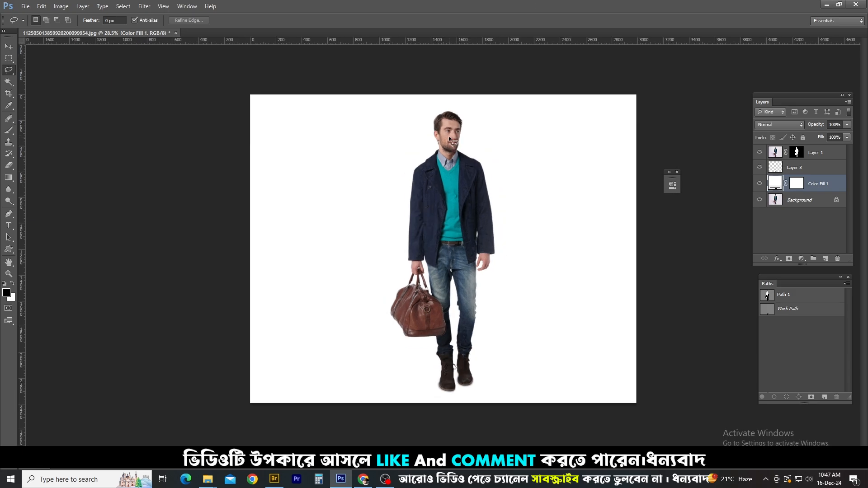